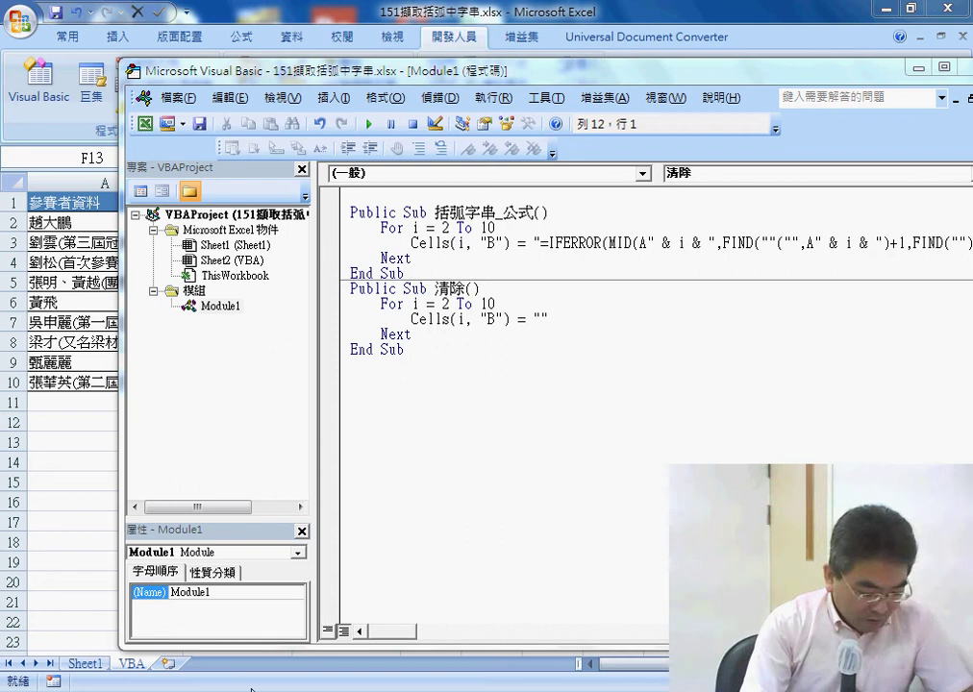
Leave the Module1 code window and bring the Excel worksheet back to the front
click(526, 74)
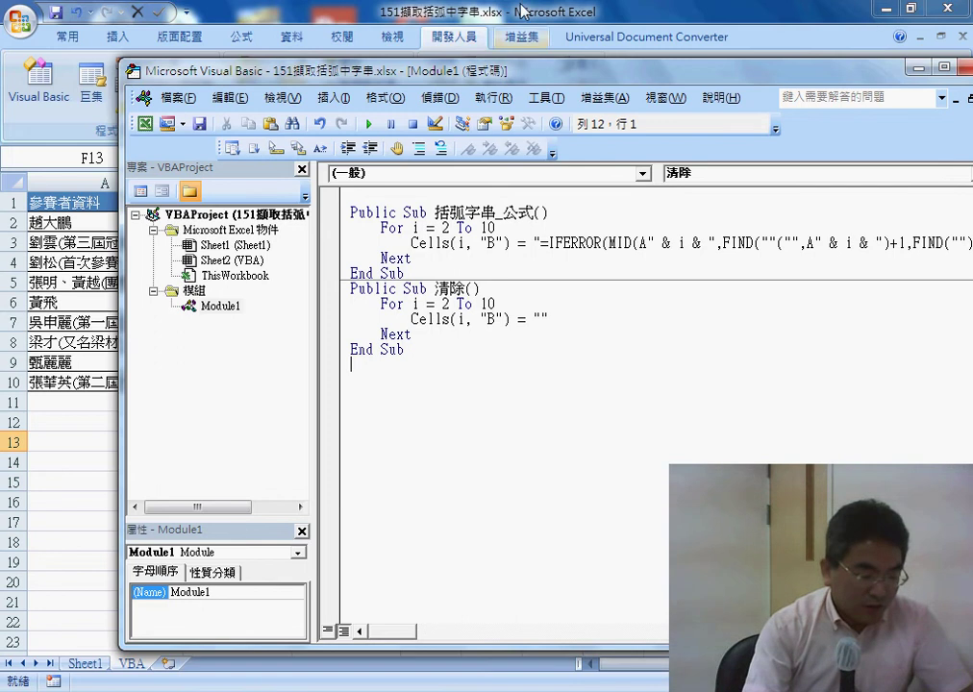
click(411, 9)
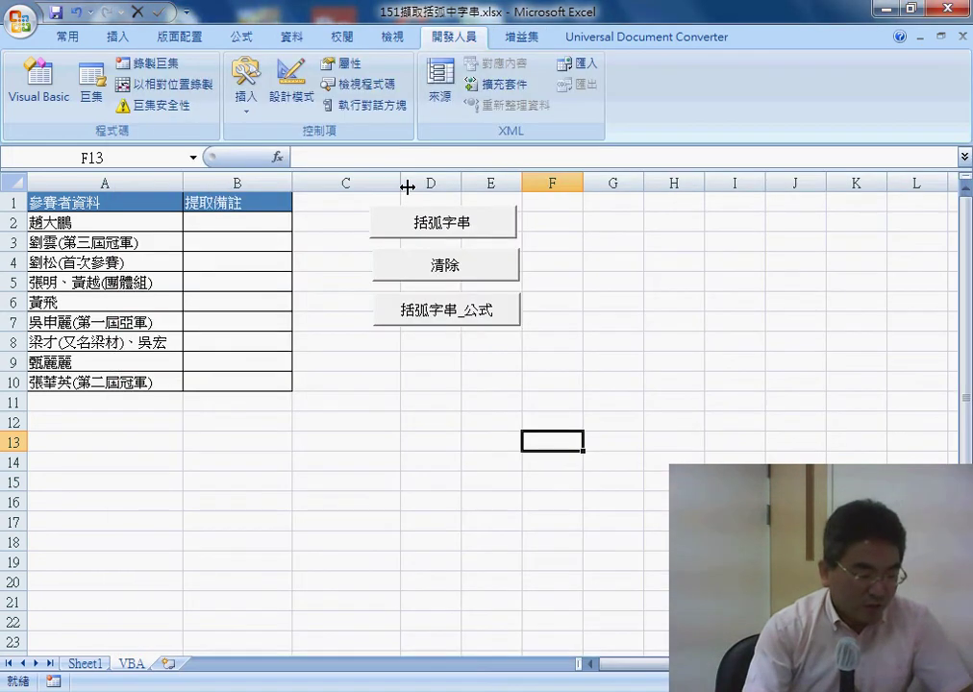
Draw a form button over G1:I2 and assign it the 括弧字串_公式 macro
click(246, 89)
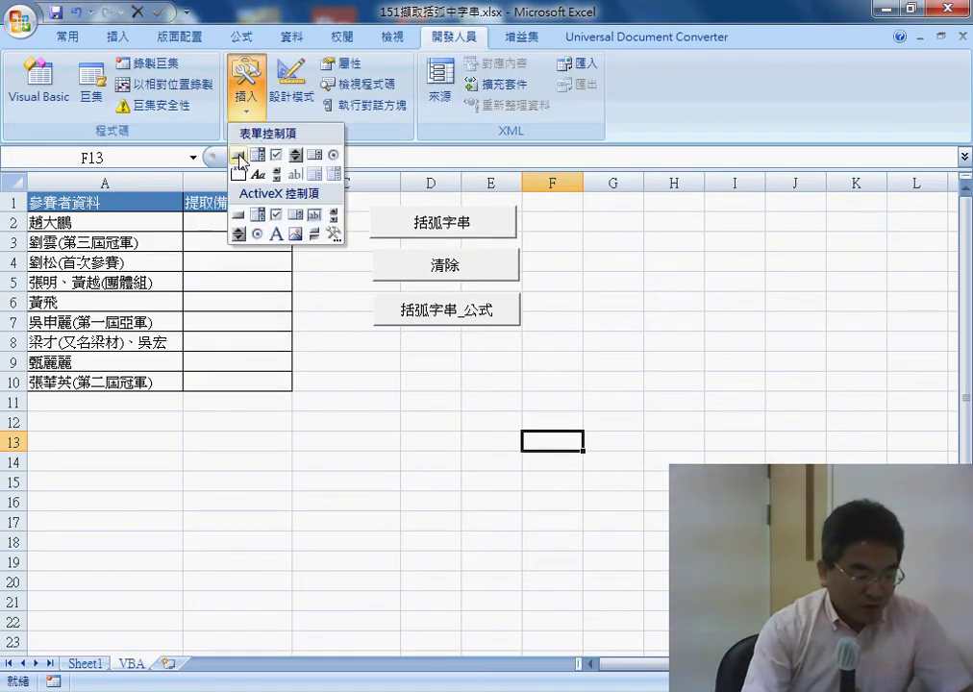
click(239, 155)
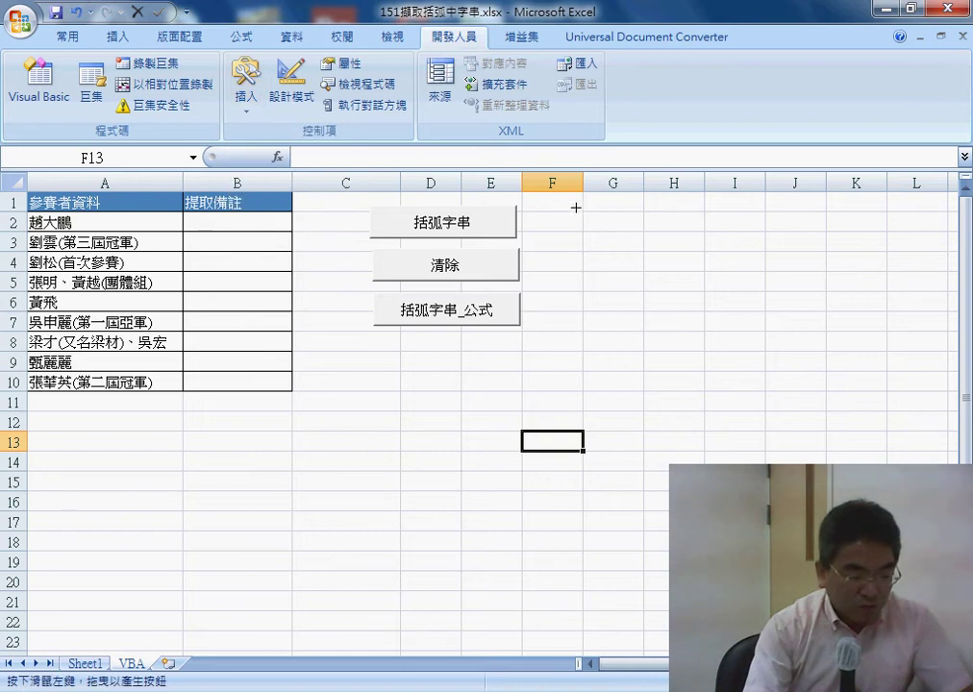
drag(579, 199, 746, 248)
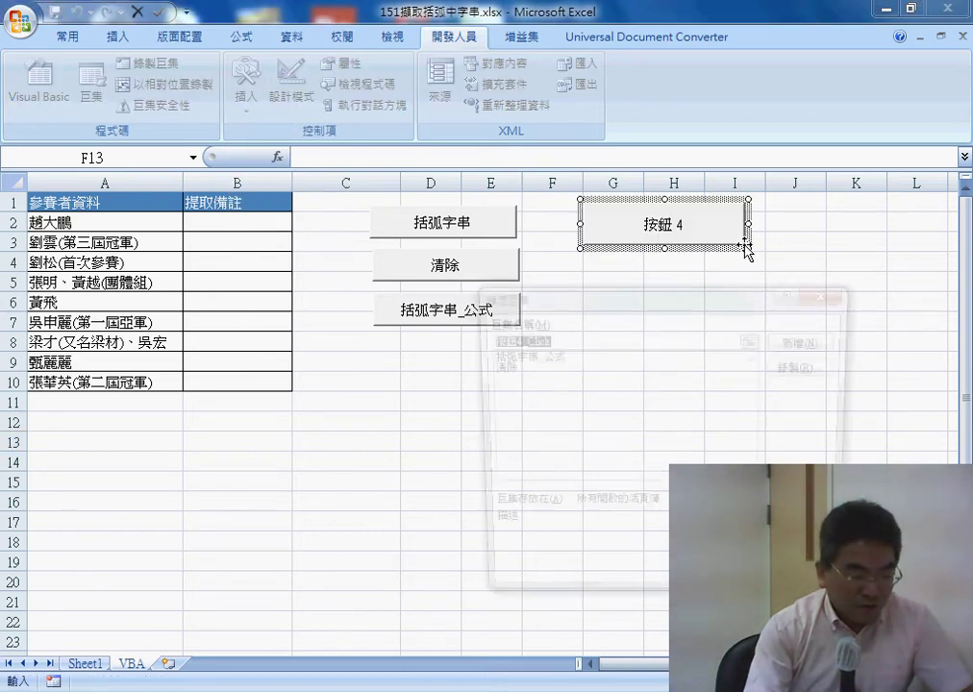
click(541, 356)
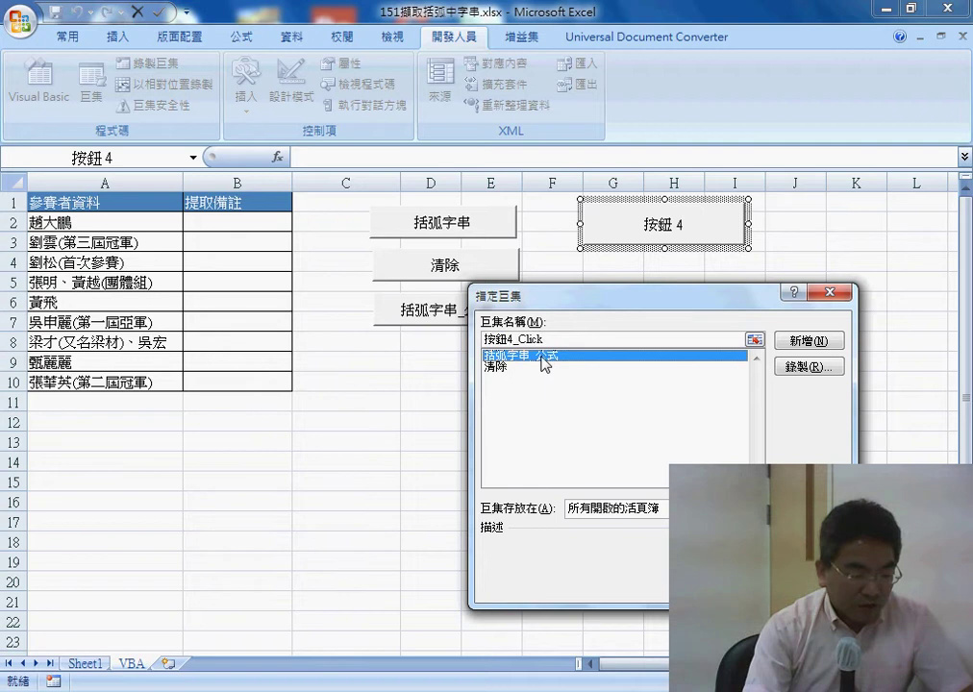
drag(484, 339, 531, 338)
right_click(534, 339)
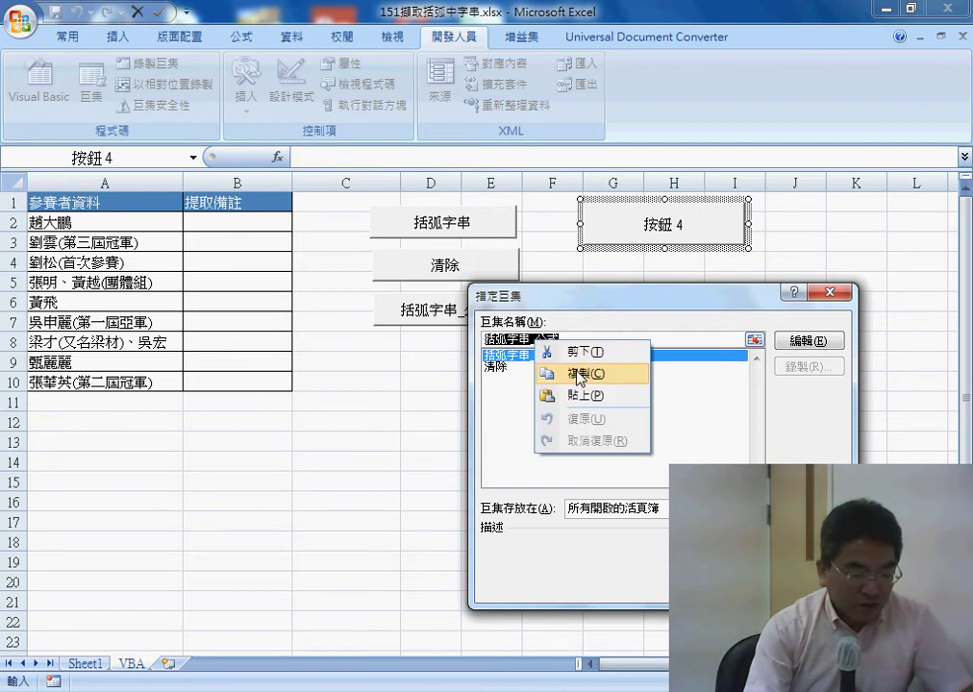
click(580, 375)
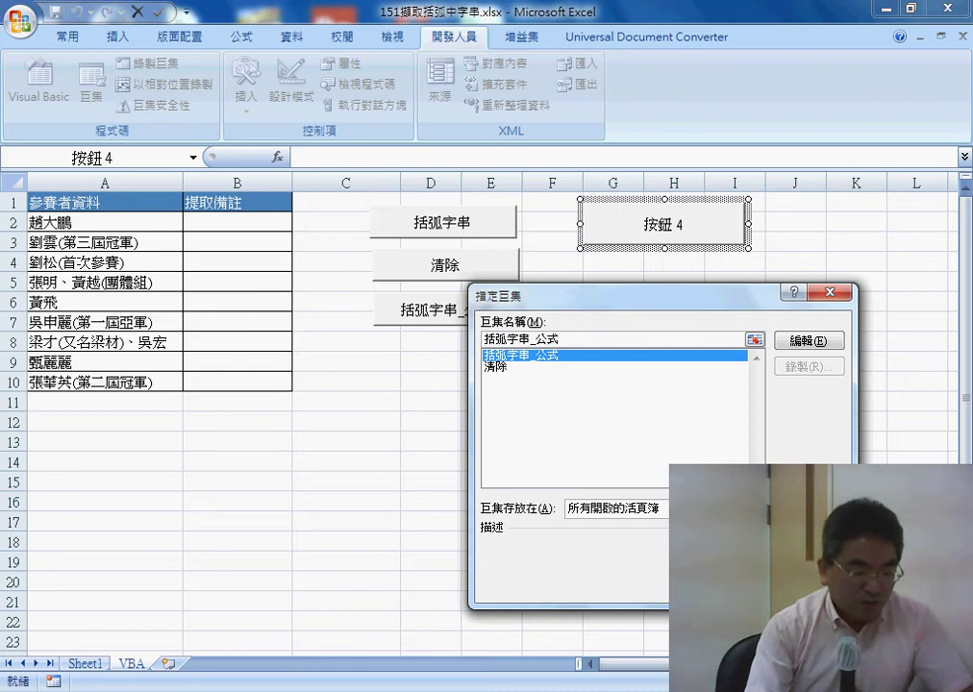
key(Return)
Caption the button 括弧字串_公式, then run it to fill 提取備註 with bracketed text
drag(616, 225, 687, 225)
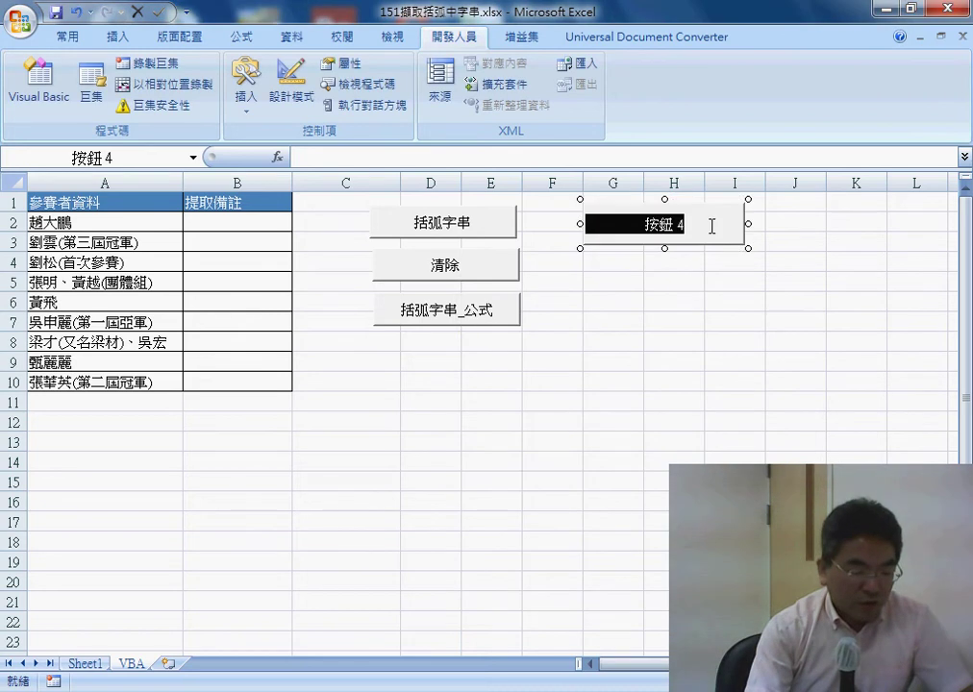
right_click(665, 226)
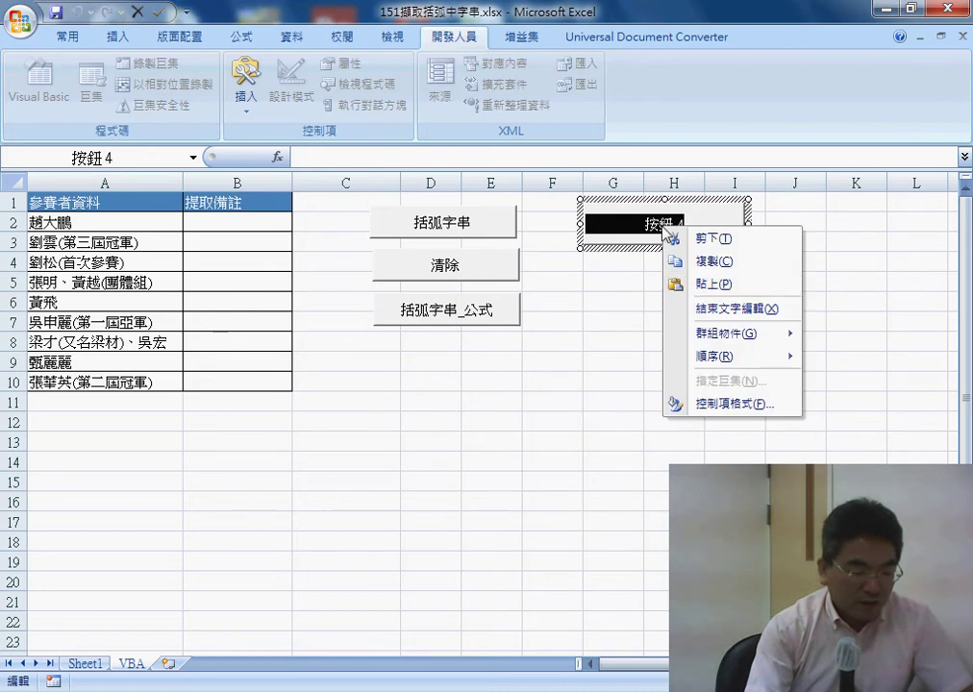
click(699, 285)
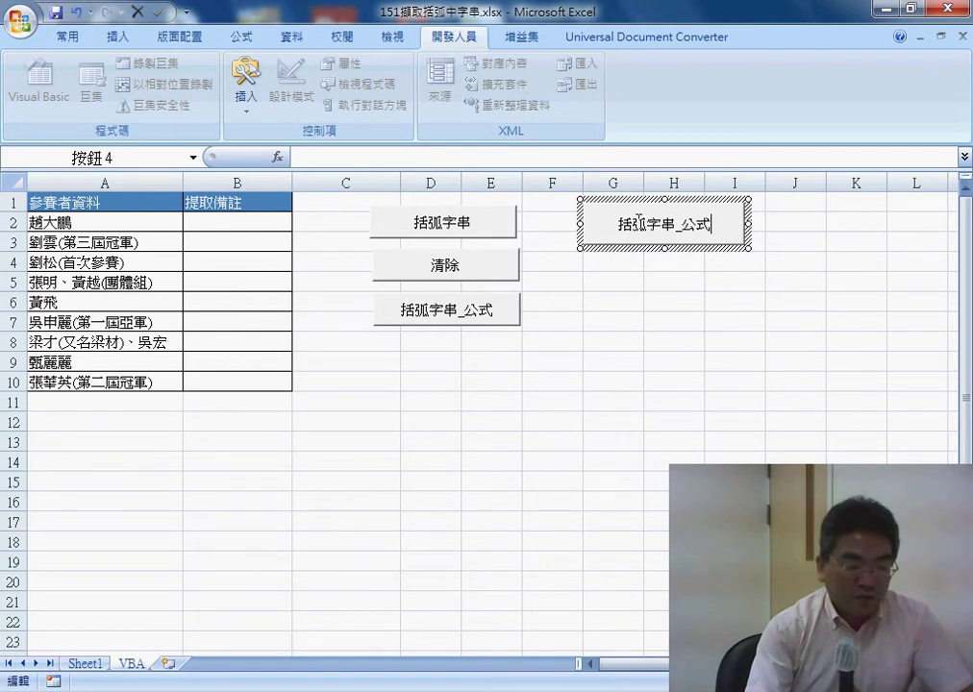
click(678, 338)
click(676, 240)
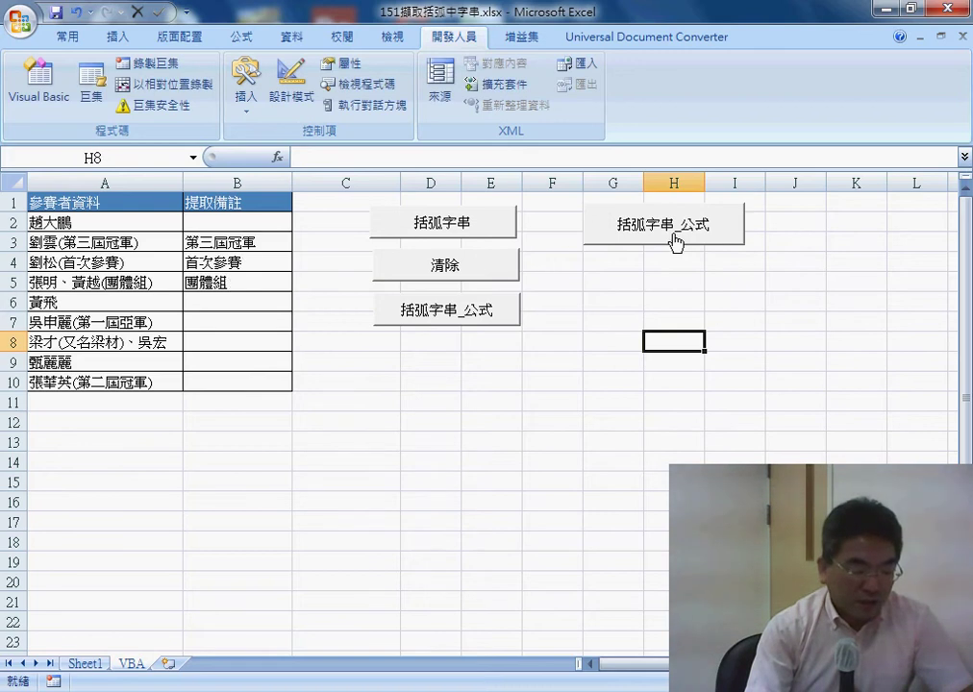
Clear 提取備註 with 清除, cut the new 括弧字串_公式 button, and switch to the Module1 code
click(478, 273)
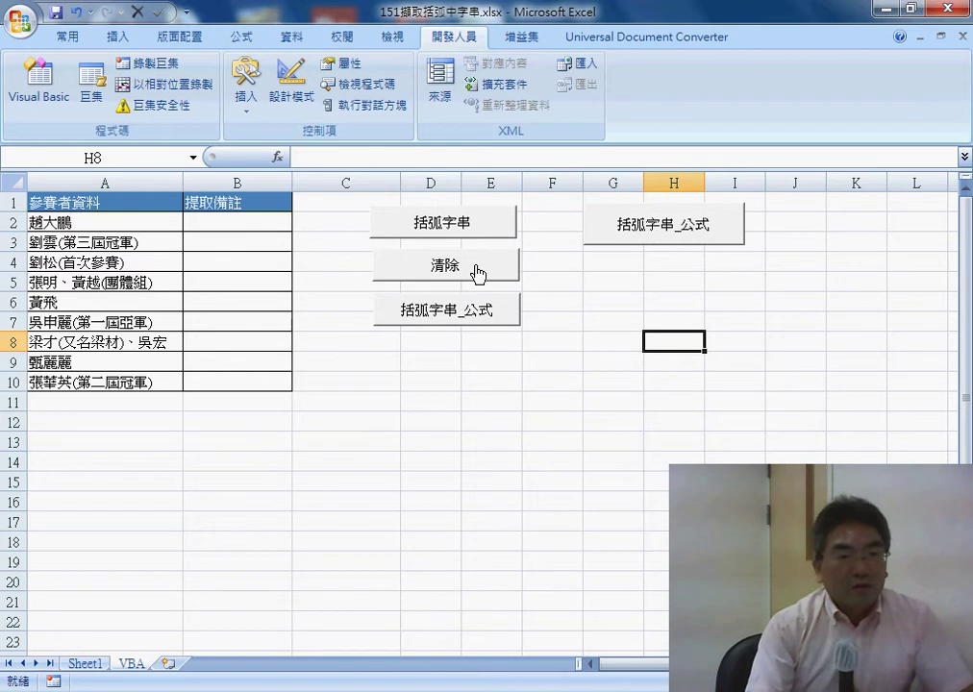
right_click(688, 224)
click(707, 234)
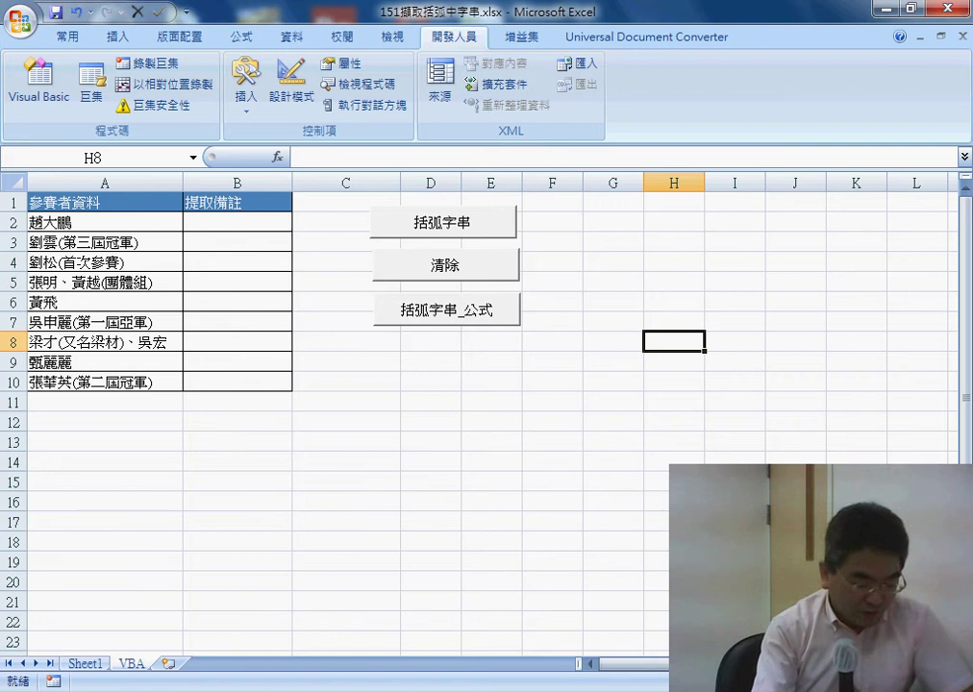
click(581, 642)
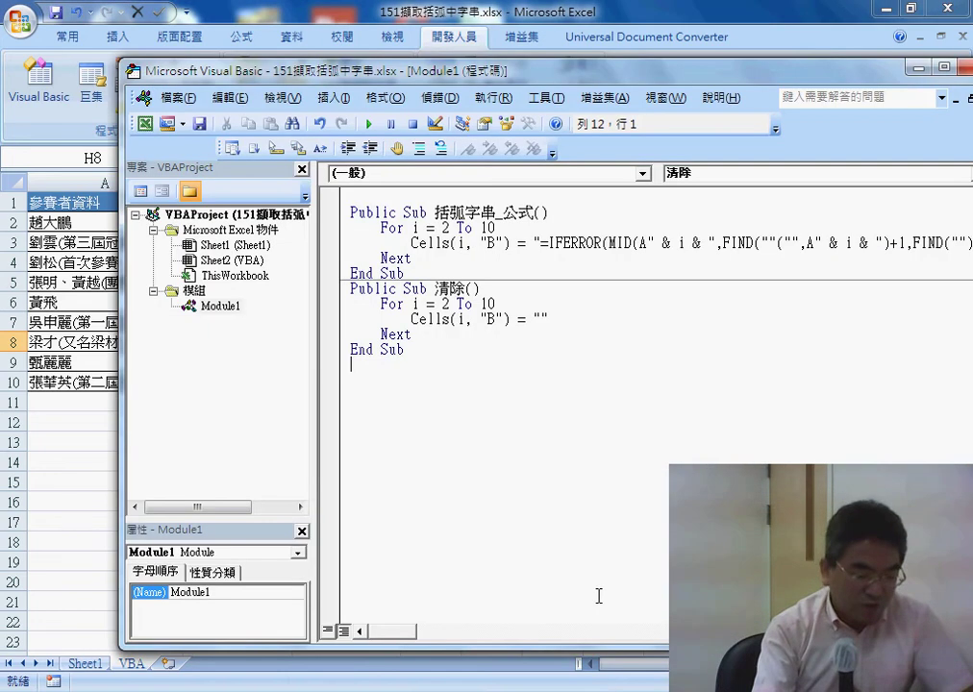
Run the 括弧字串_公式 Sub from the VBA editor to refill 提取備註, then return to the sheet
click(463, 242)
drag(479, 74, 667, 82)
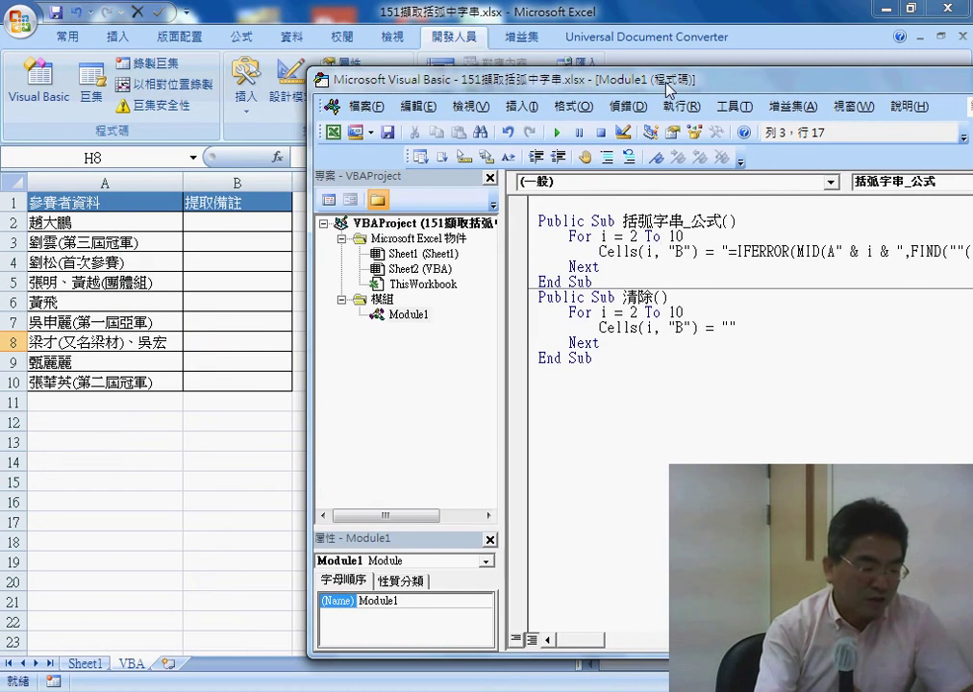
click(557, 132)
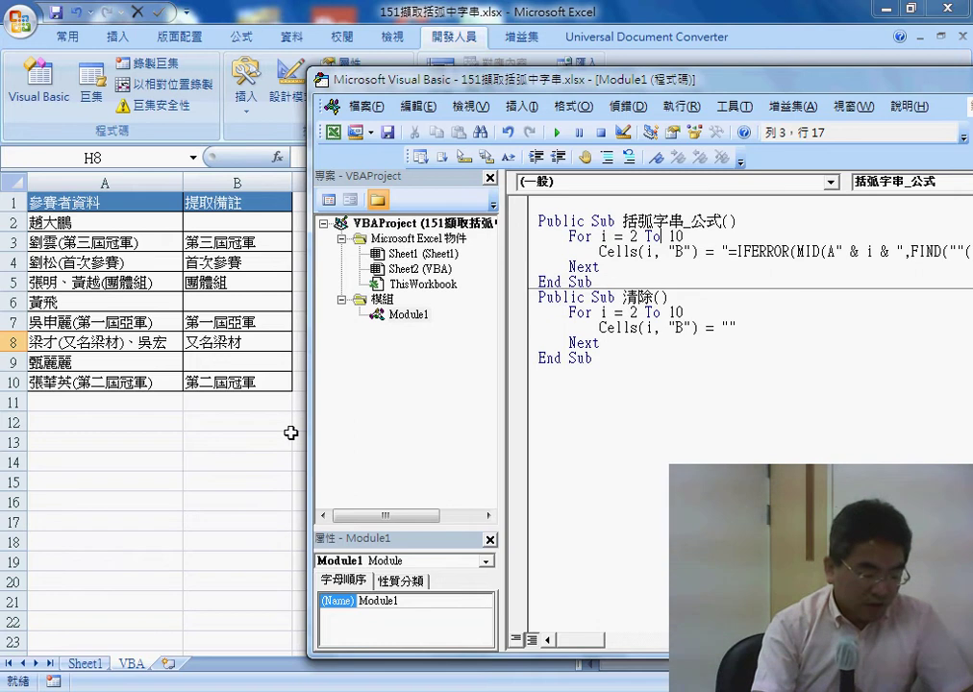
click(250, 456)
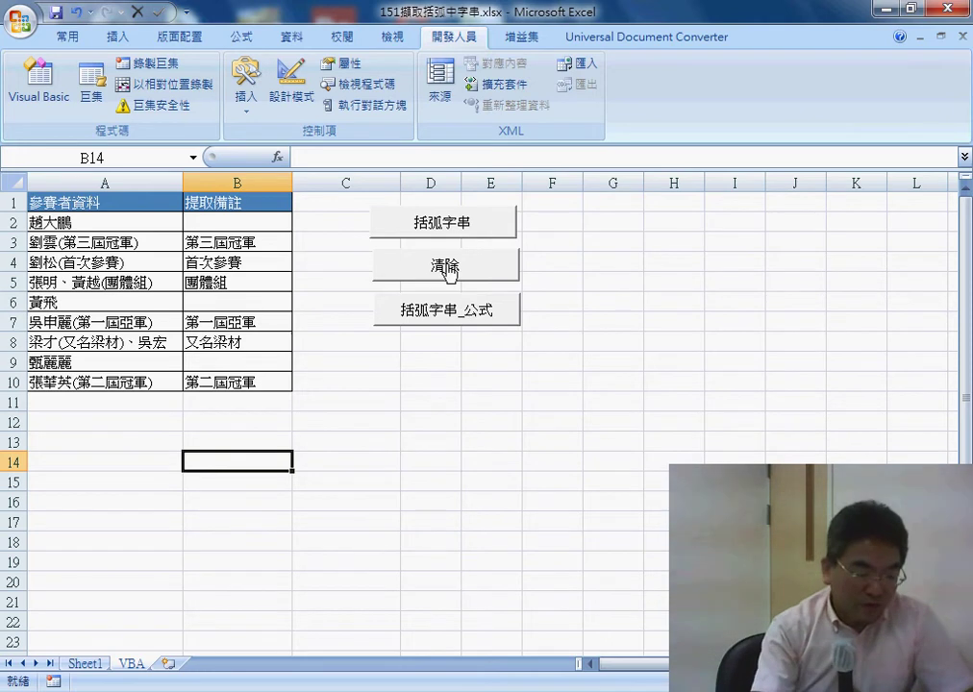
Draw a Smiley Face shape over N2:O3 and give it a pink shape style
scroll(481, 337, right, 1)
scroll(480, 337, right, 1)
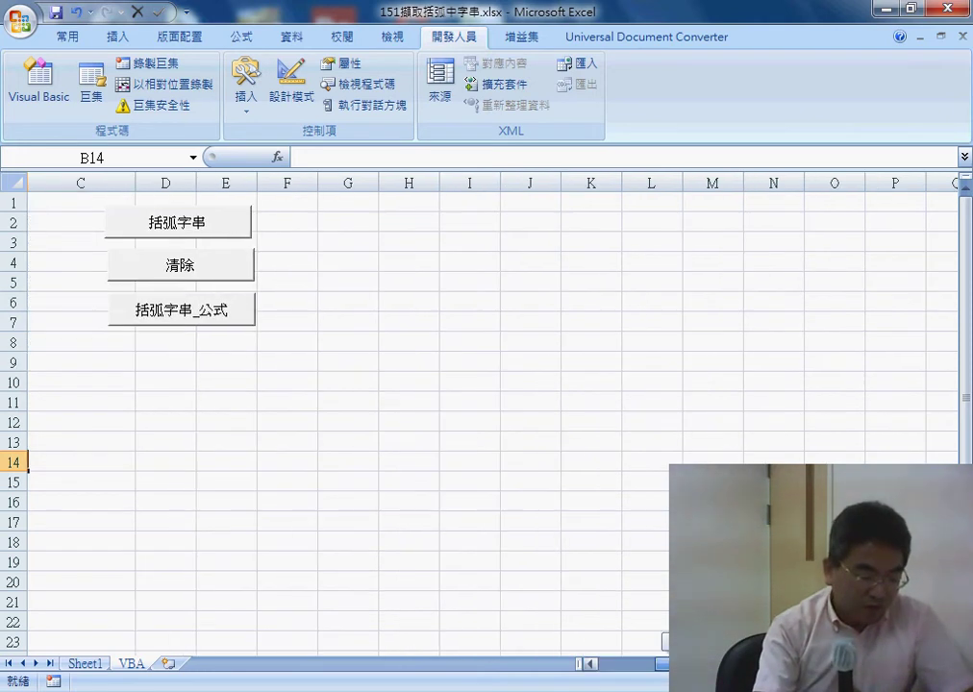
click(118, 37)
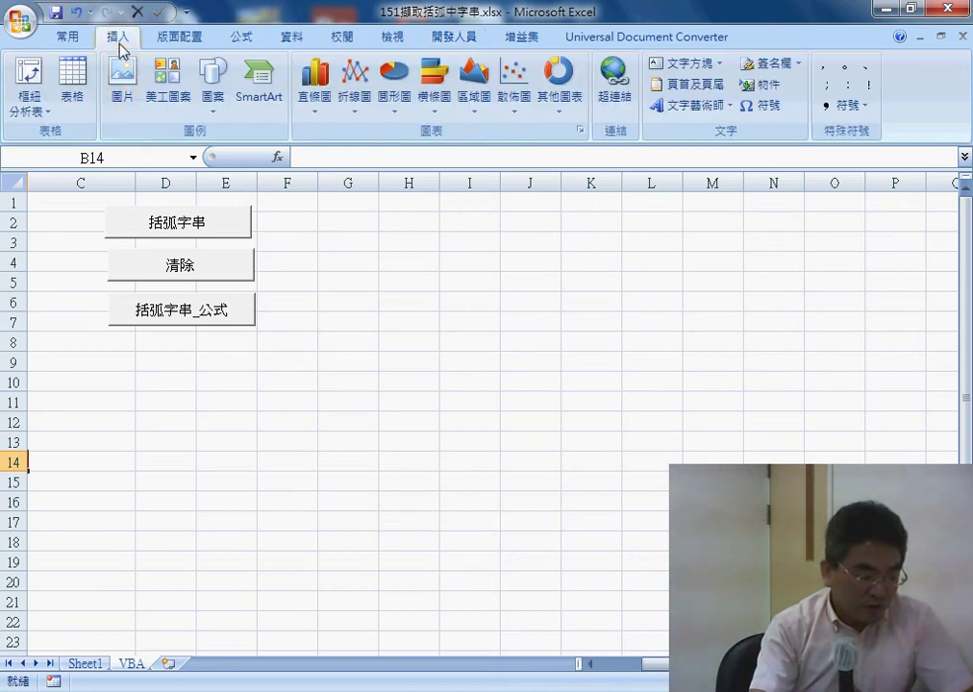
click(204, 98)
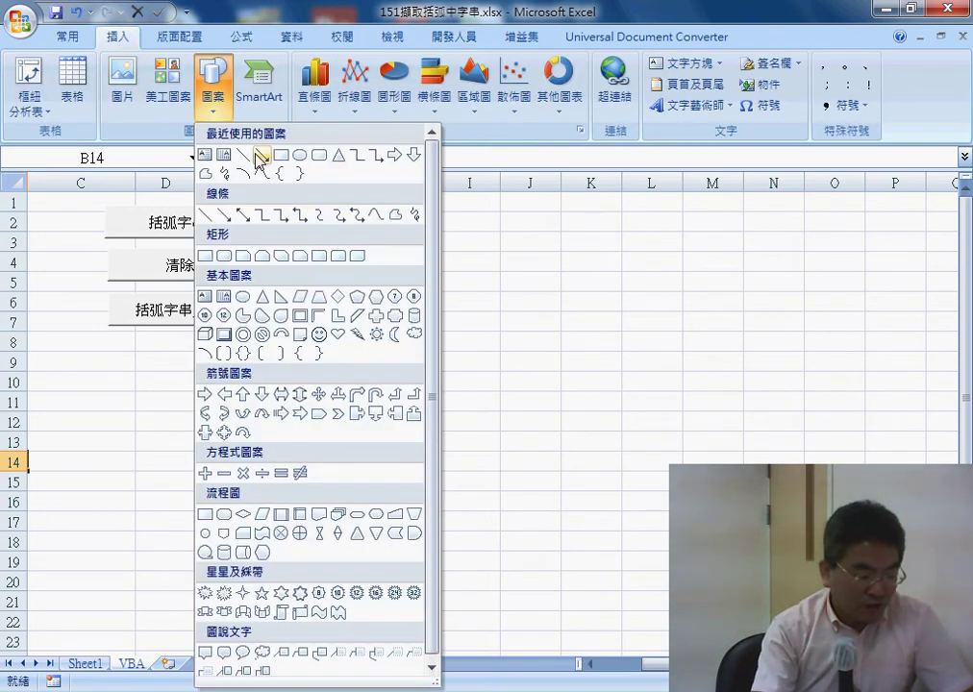
click(318, 333)
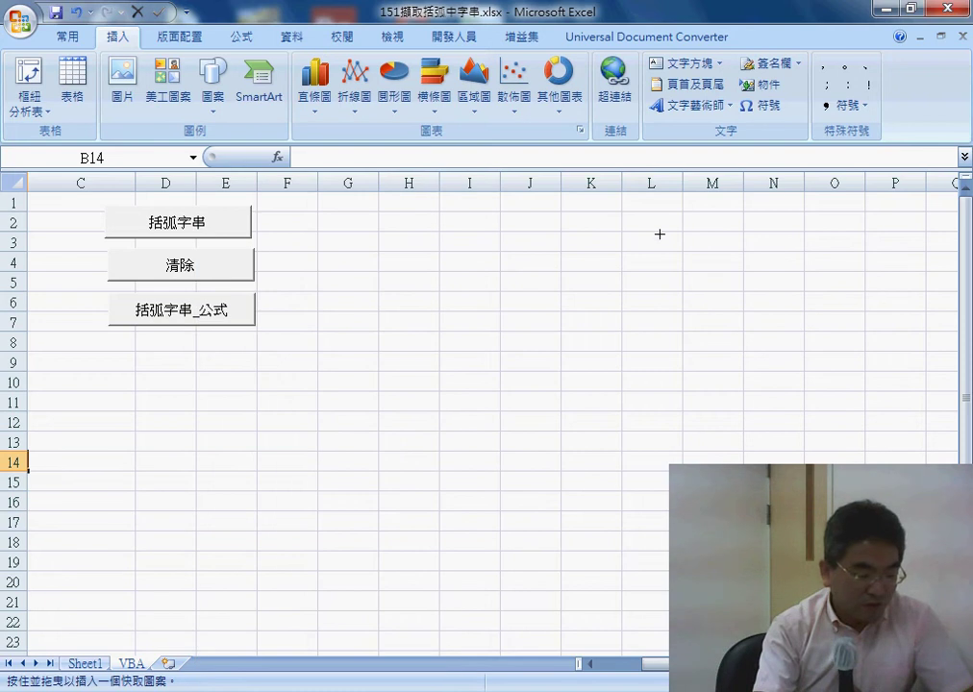
drag(781, 208, 832, 251)
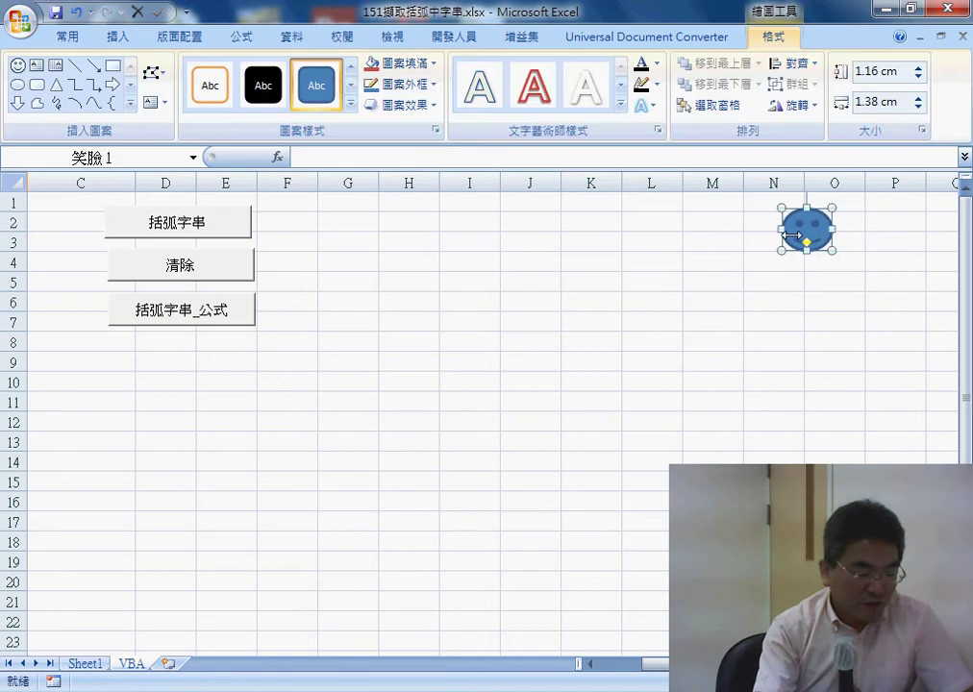
click(351, 103)
click(315, 245)
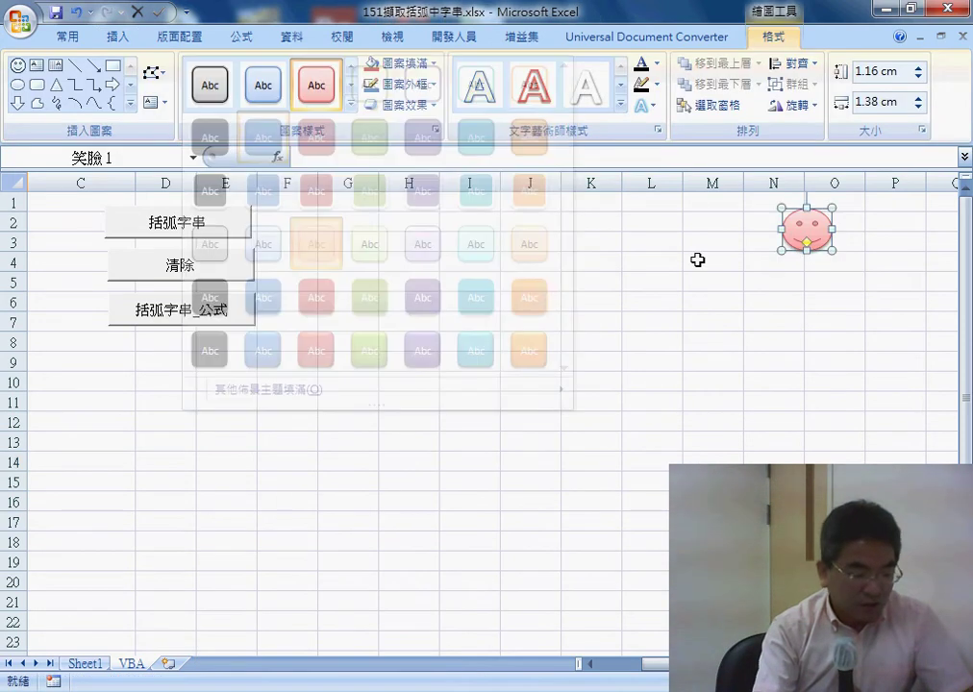
Assign the 括弧字串_公式 macro to the smiley face
right_click(815, 224)
click(745, 428)
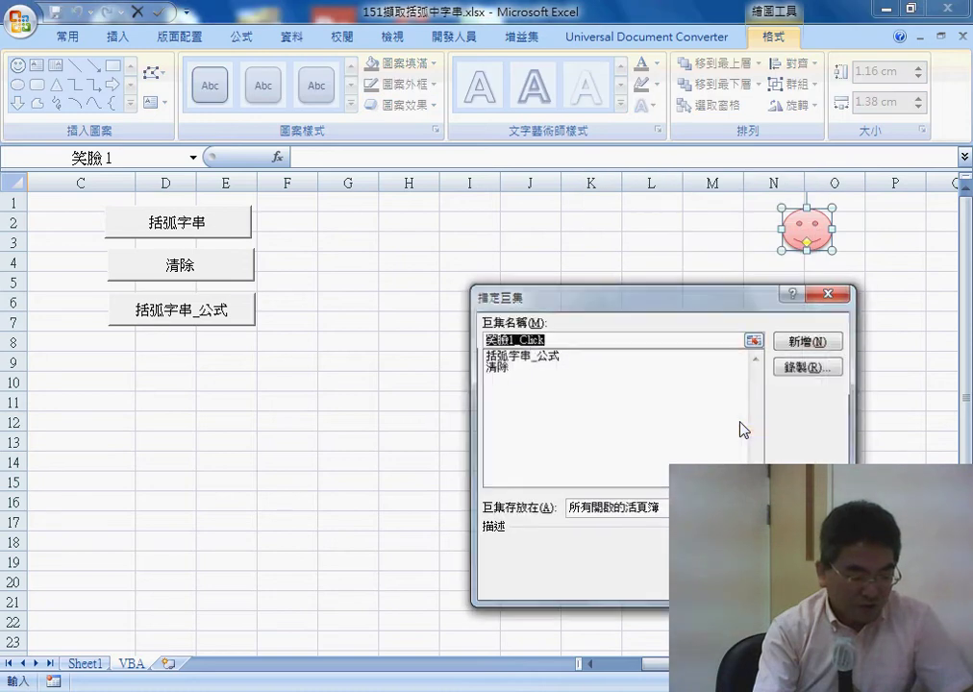
click(531, 355)
key(Return)
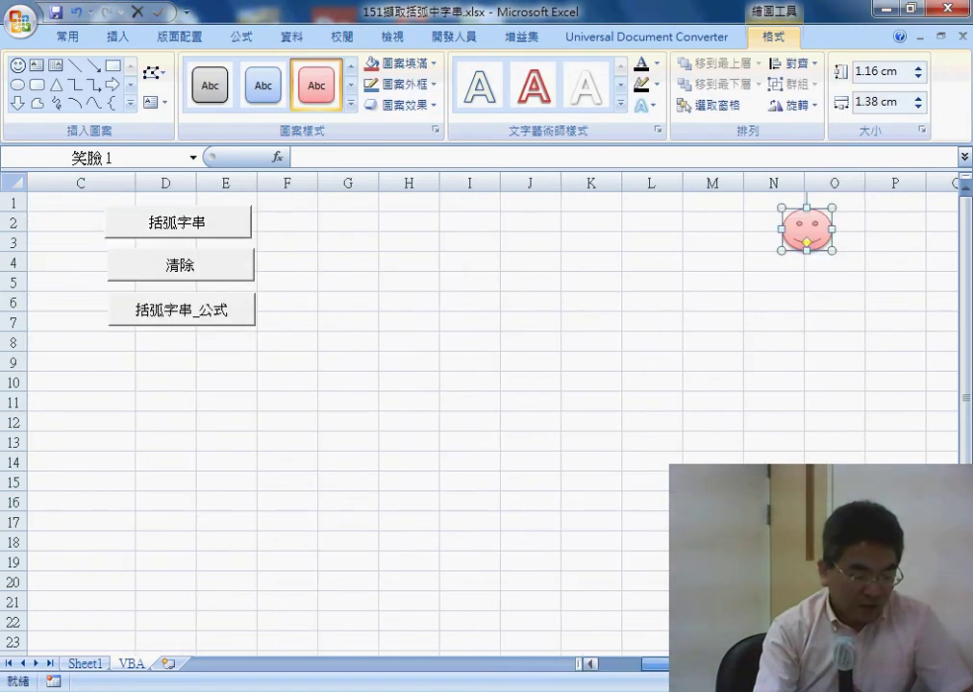
click(773, 459)
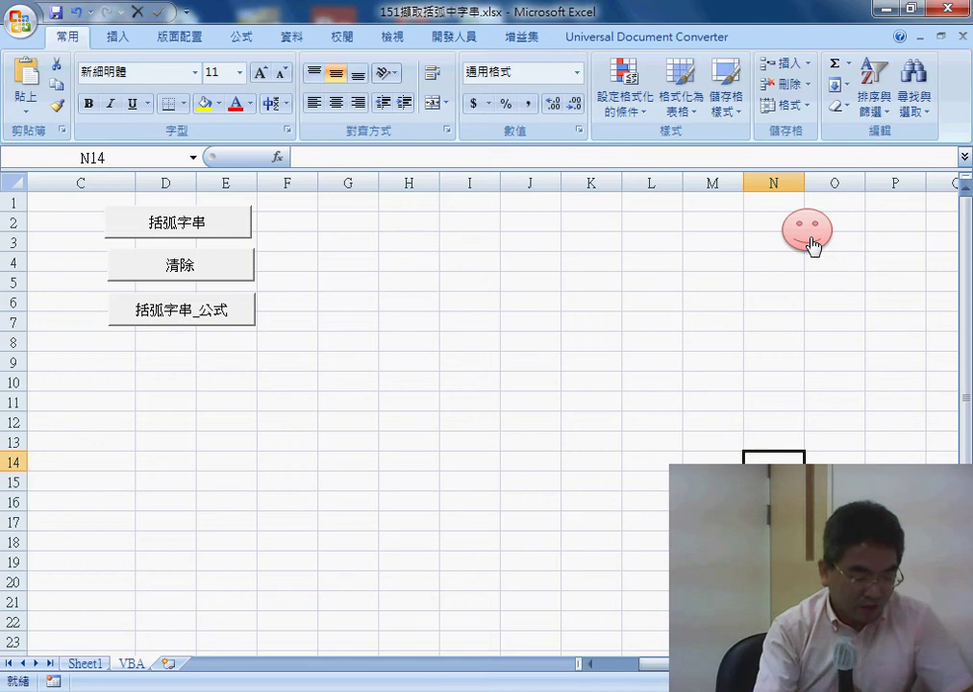
Clear column B with 清除, refill it with 括弧字串_公式, and inspect the formula in B2
drag(692, 673, 651, 672)
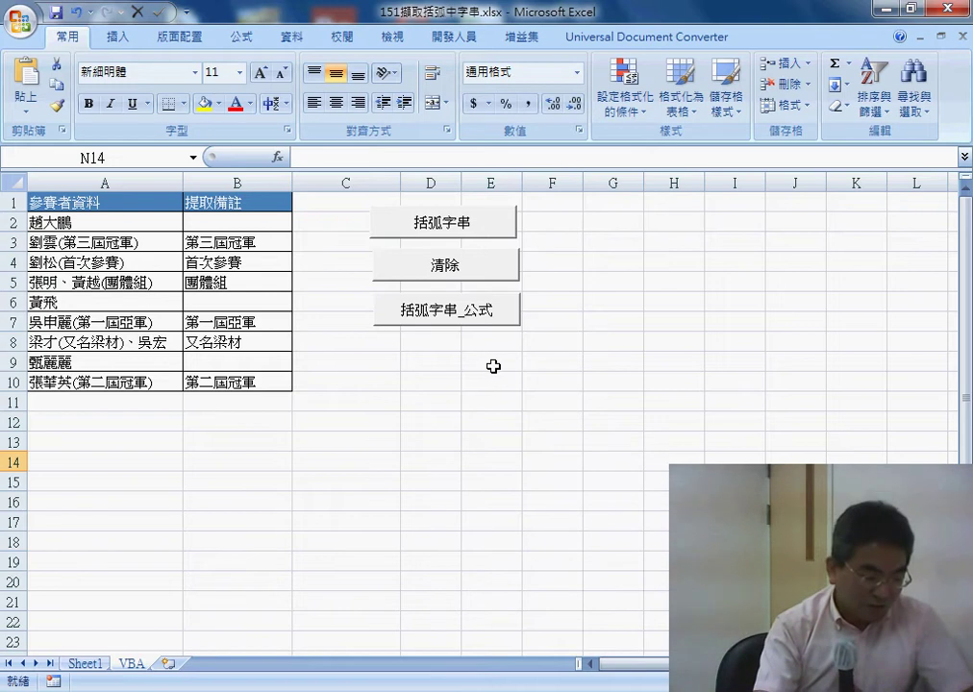
click(446, 273)
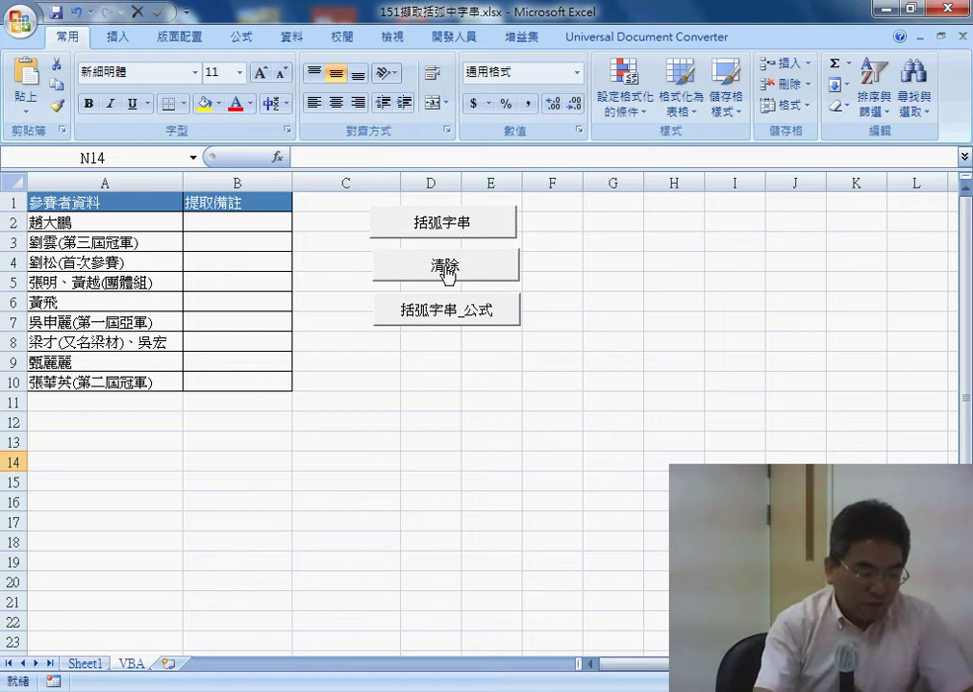
click(462, 308)
click(262, 220)
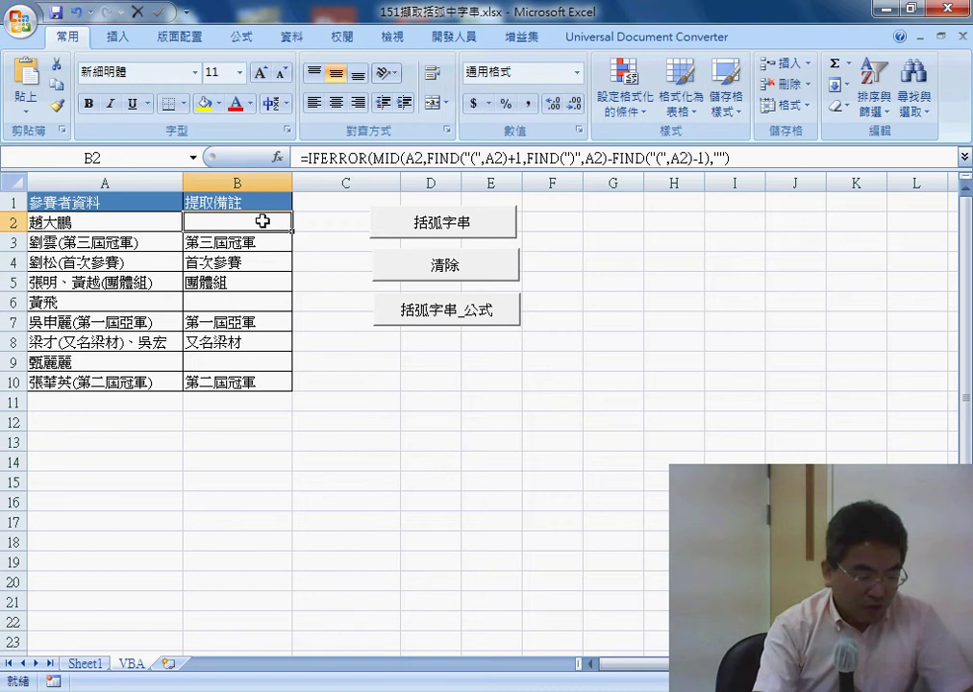
Clear column B again, try the 括弧字串 button, and dismiss the cannot-run-macro warning
click(486, 270)
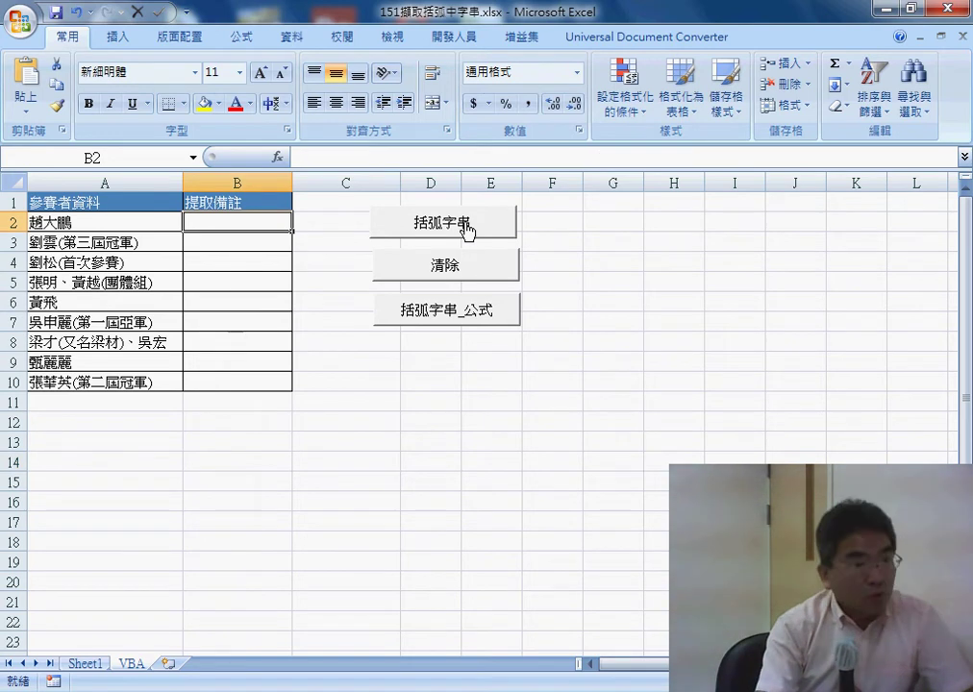
click(468, 231)
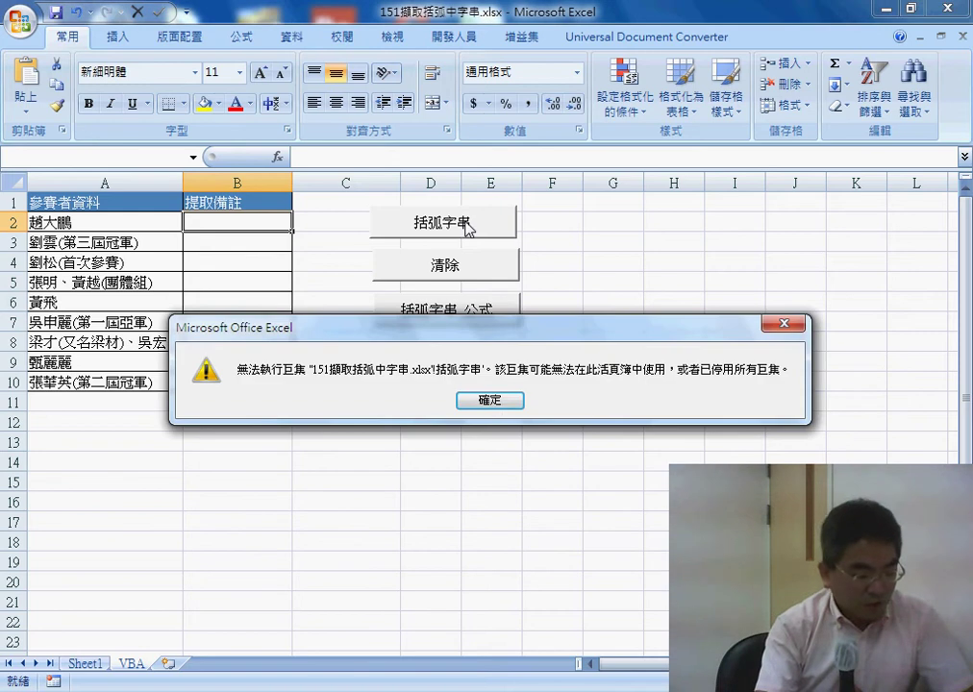
click(502, 410)
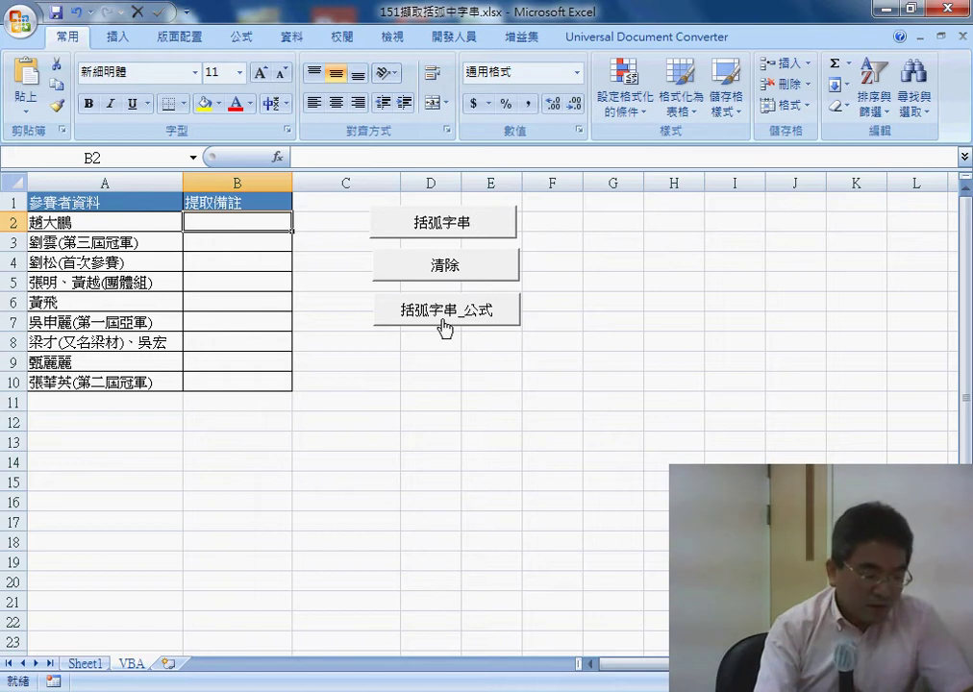
click(84, 663)
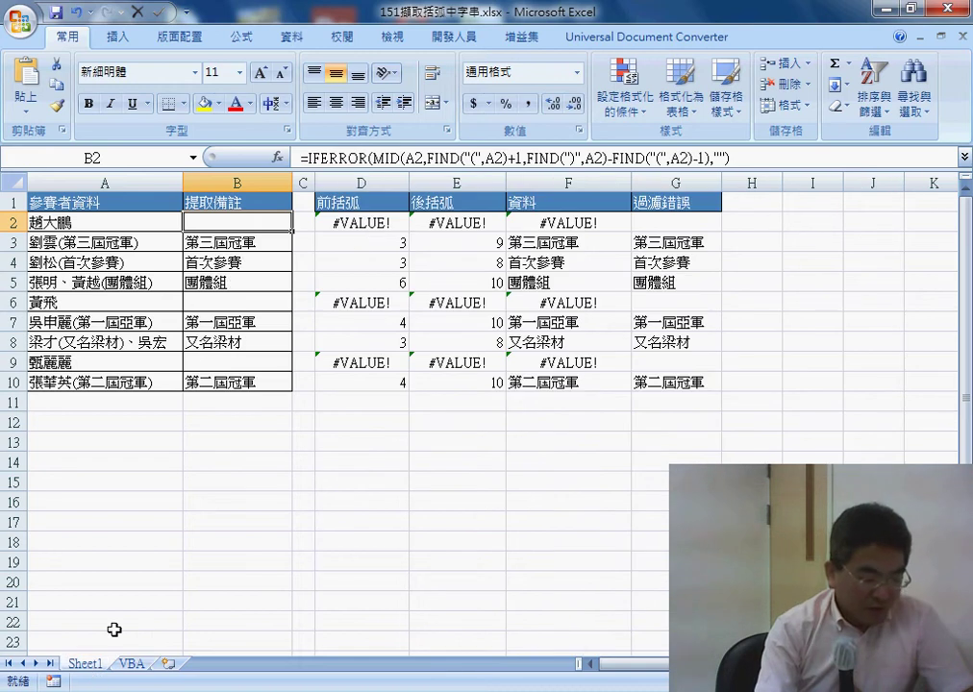
click(371, 208)
click(377, 220)
click(240, 222)
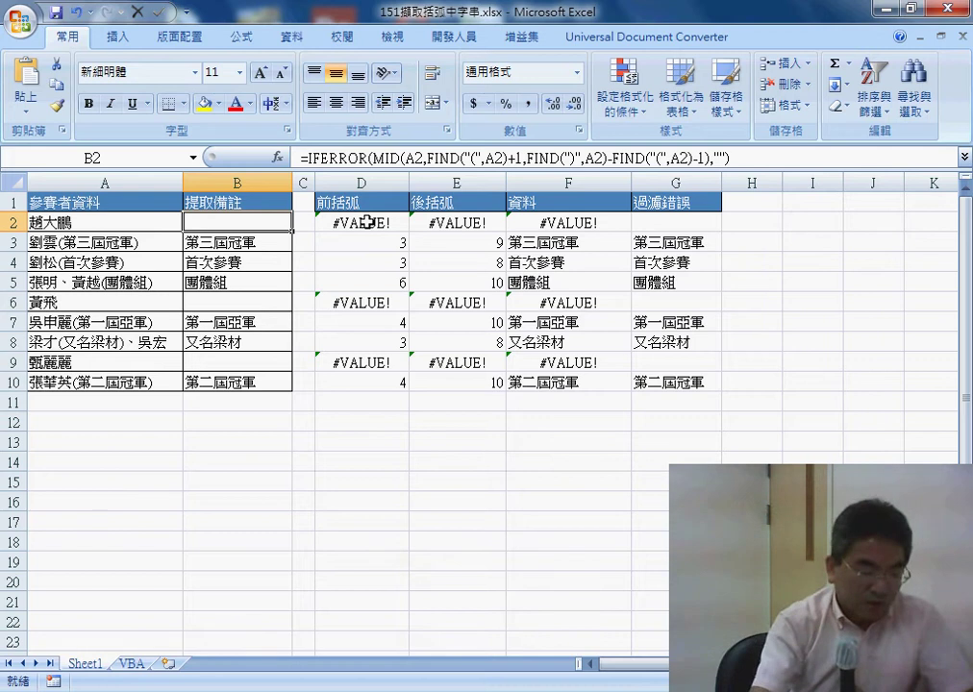
click(367, 222)
click(449, 227)
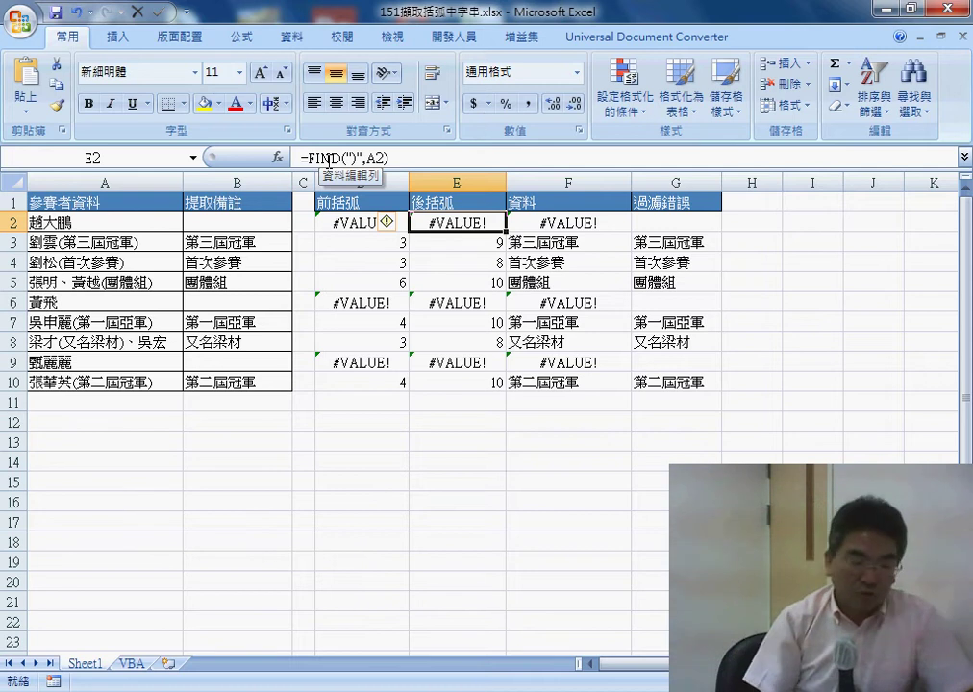
click(372, 224)
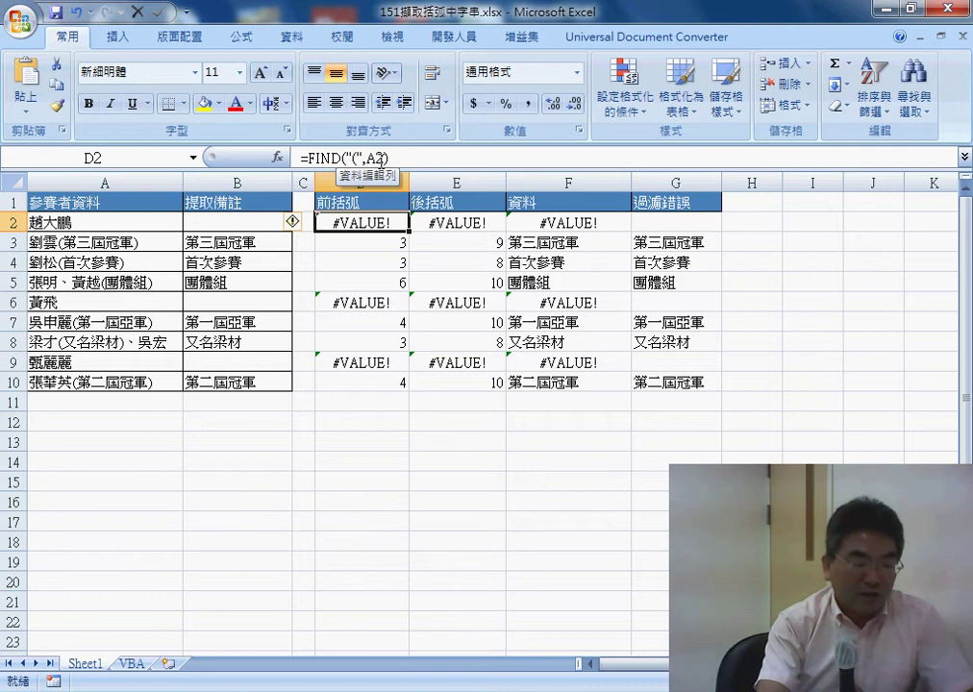
click(443, 221)
click(587, 223)
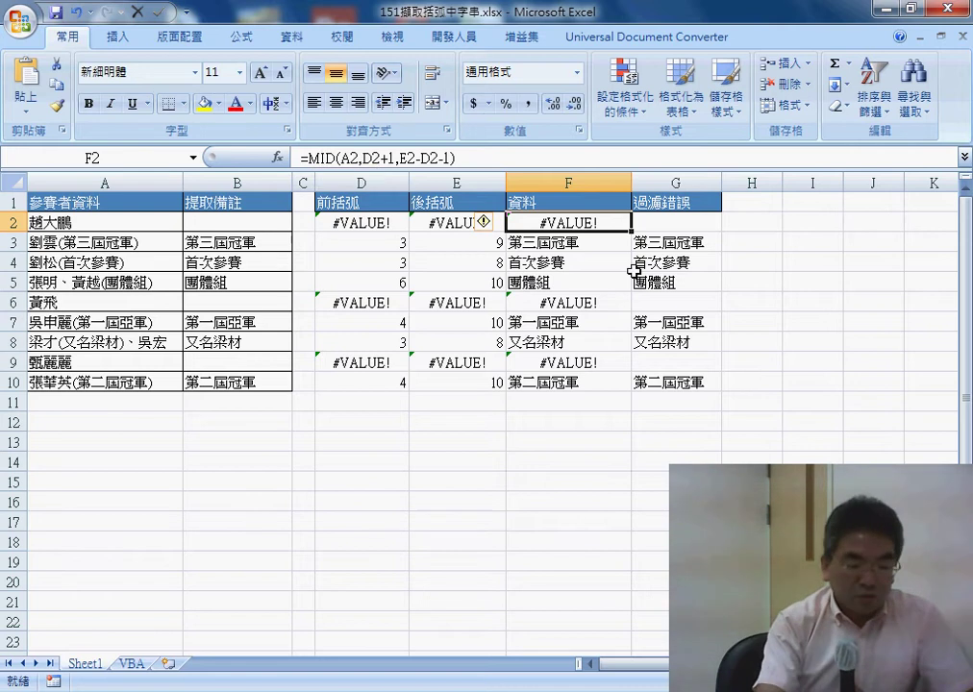
click(444, 220)
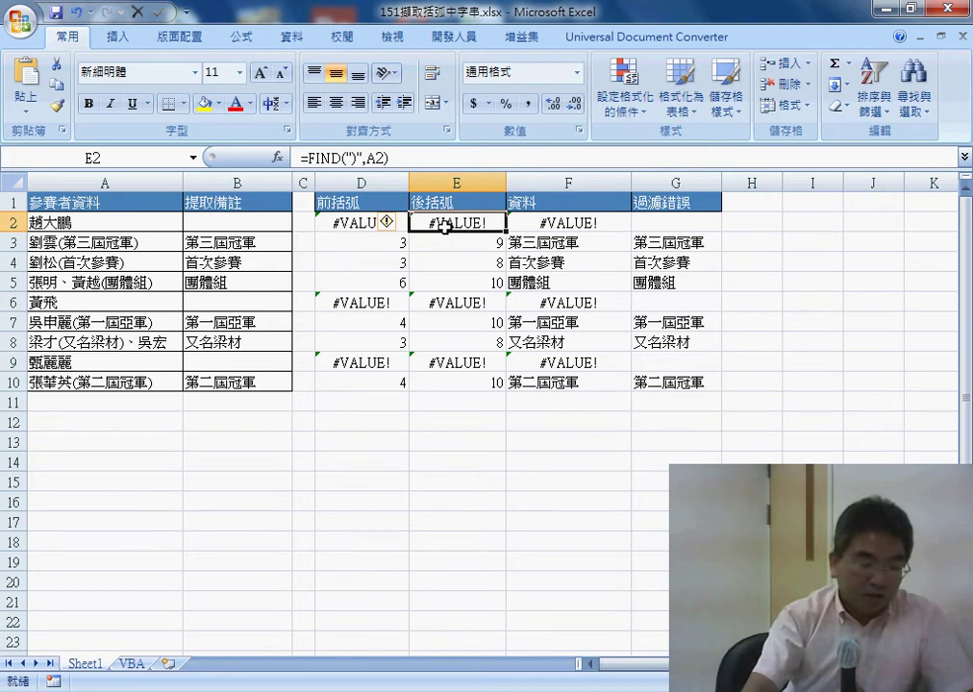
click(134, 664)
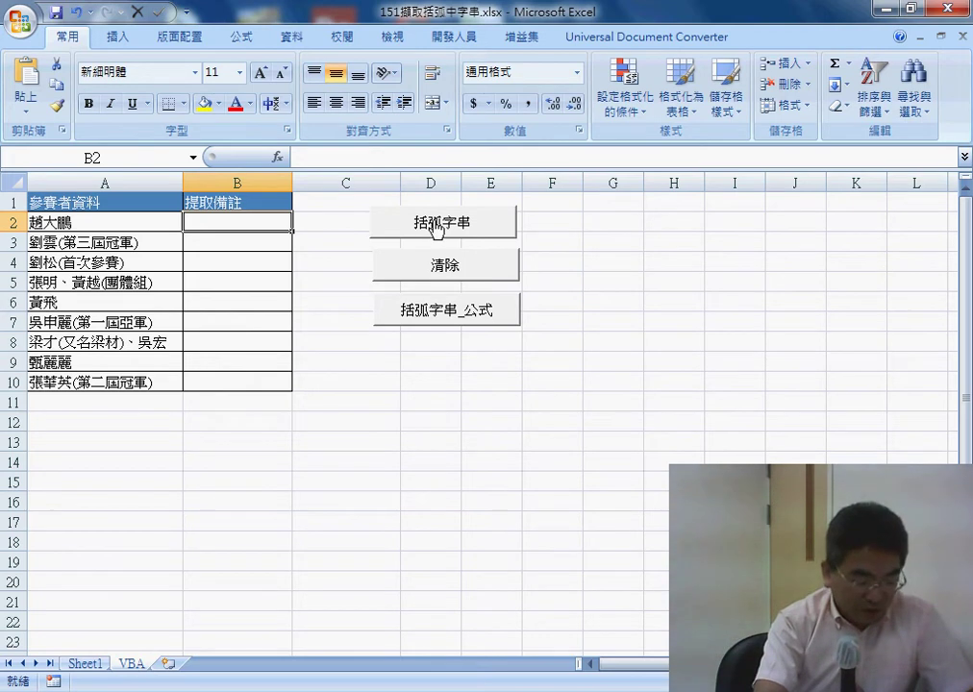
Open the VBA editor and copy the 括弧字串_公式 Sub below End Sub as a new 括弧字串 Sub
click(435, 41)
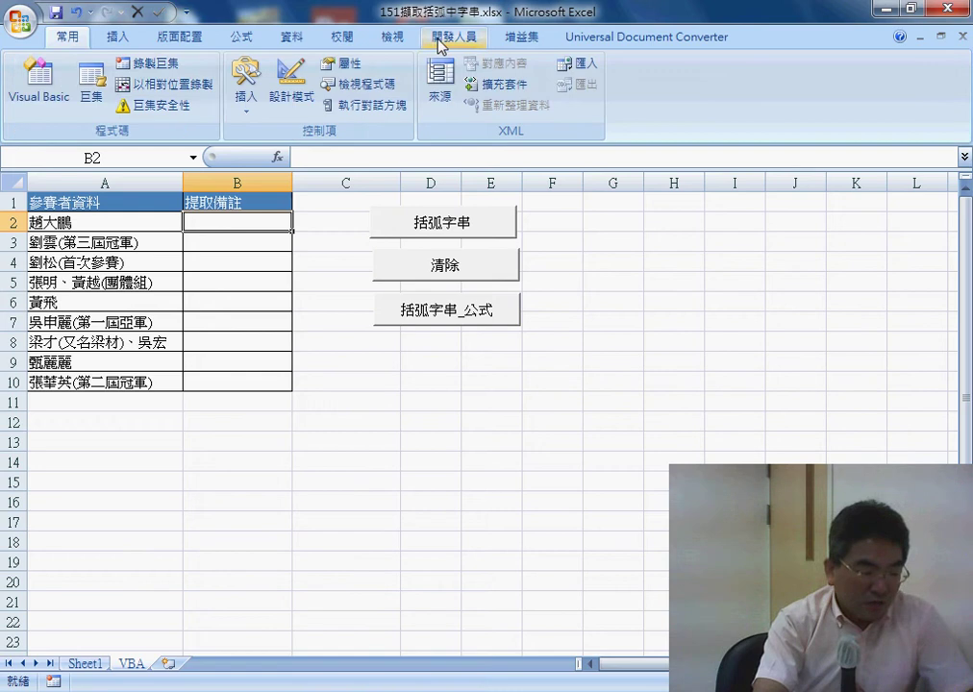
click(60, 104)
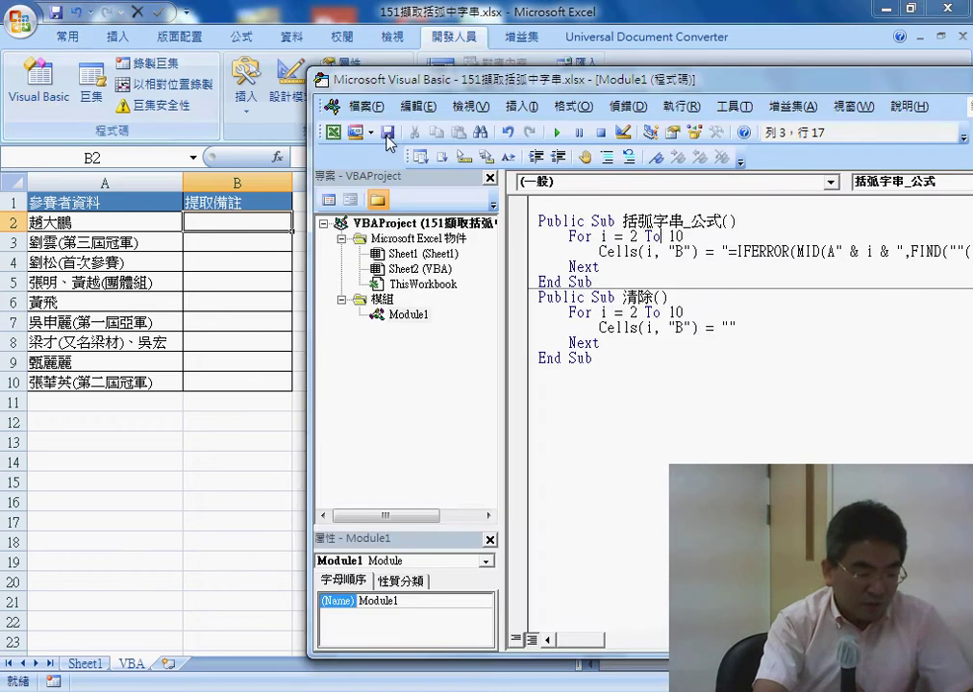
drag(356, 81, 216, 33)
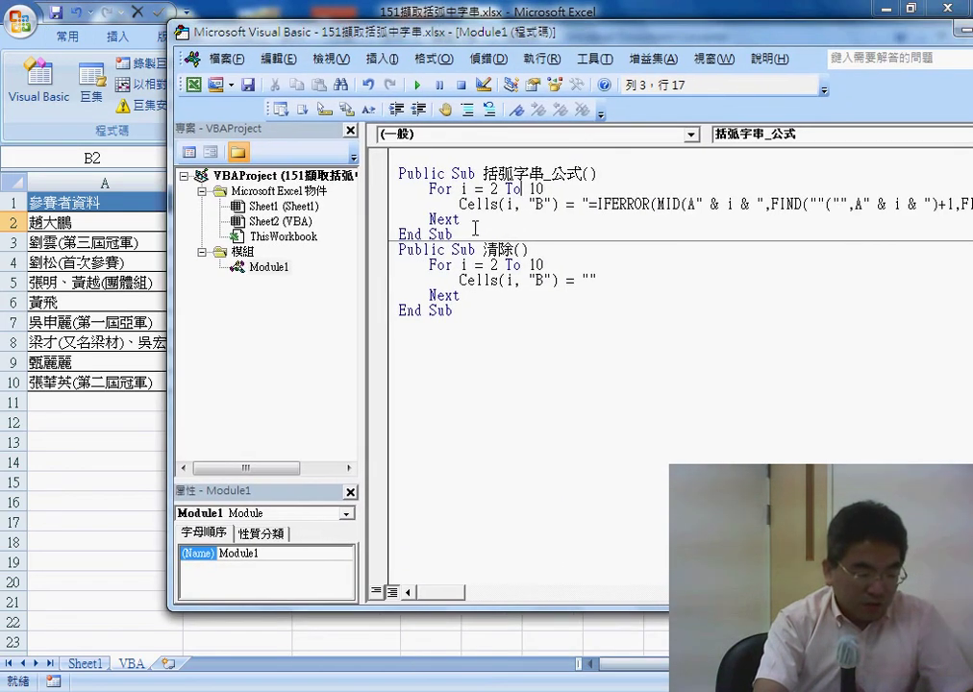
drag(453, 234, 398, 173)
drag(415, 223, 413, 354)
drag(544, 326, 582, 324)
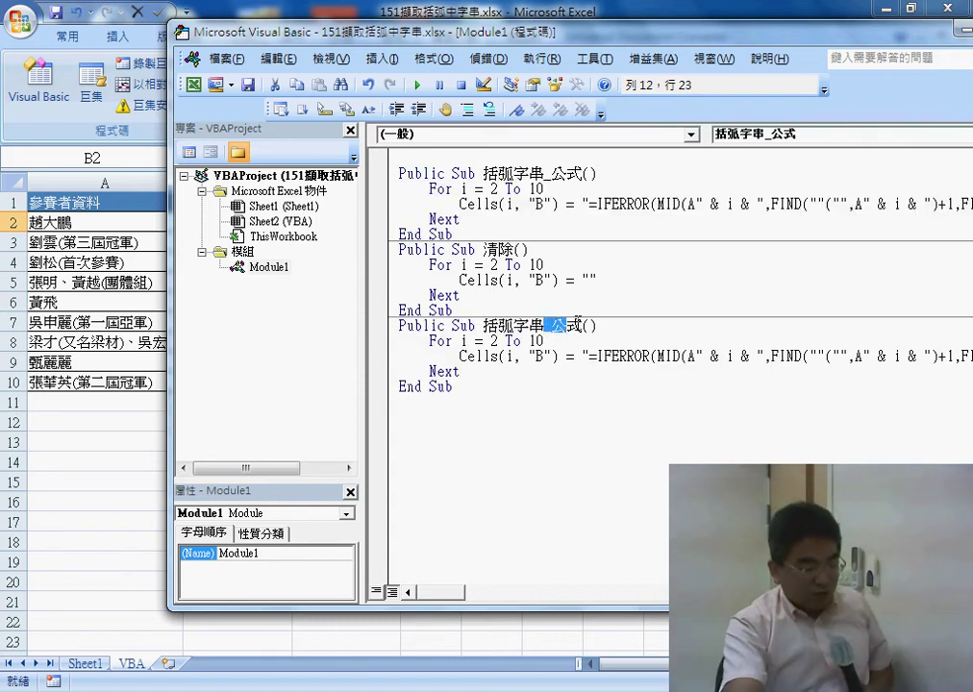
key(Delete)
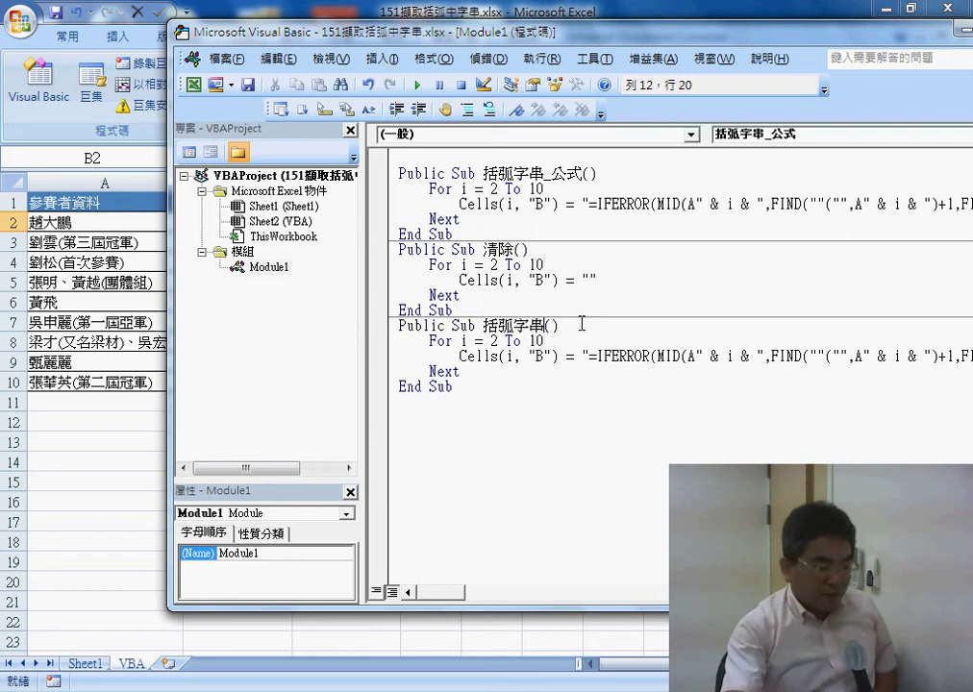
click(580, 355)
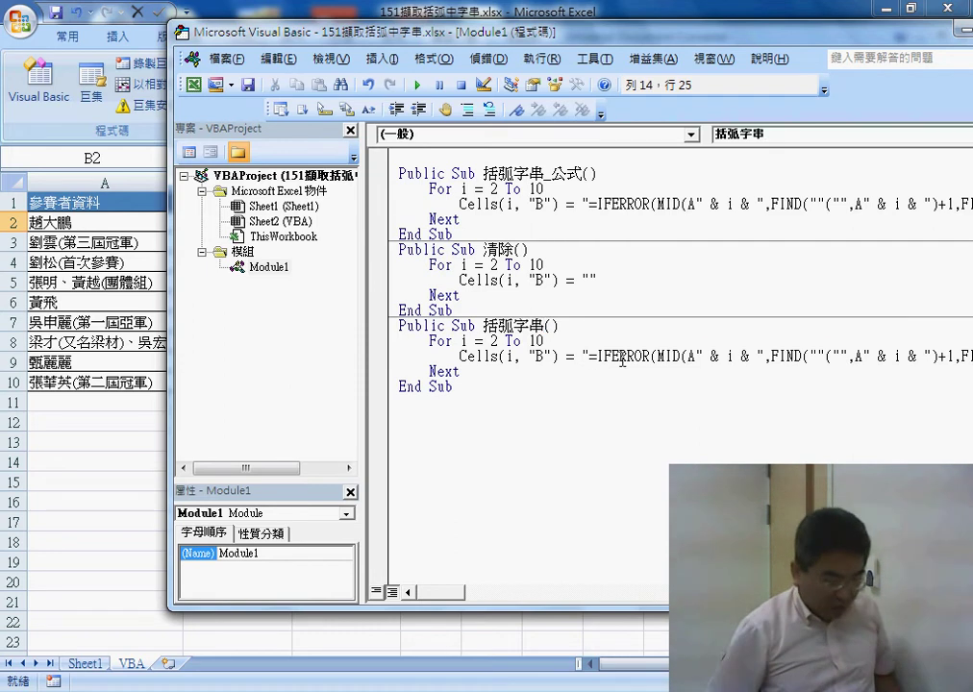
Replace the copied formula with Cells(i, "B") = "" and add blank lines inside the For loop
key(shift+End)
text("")
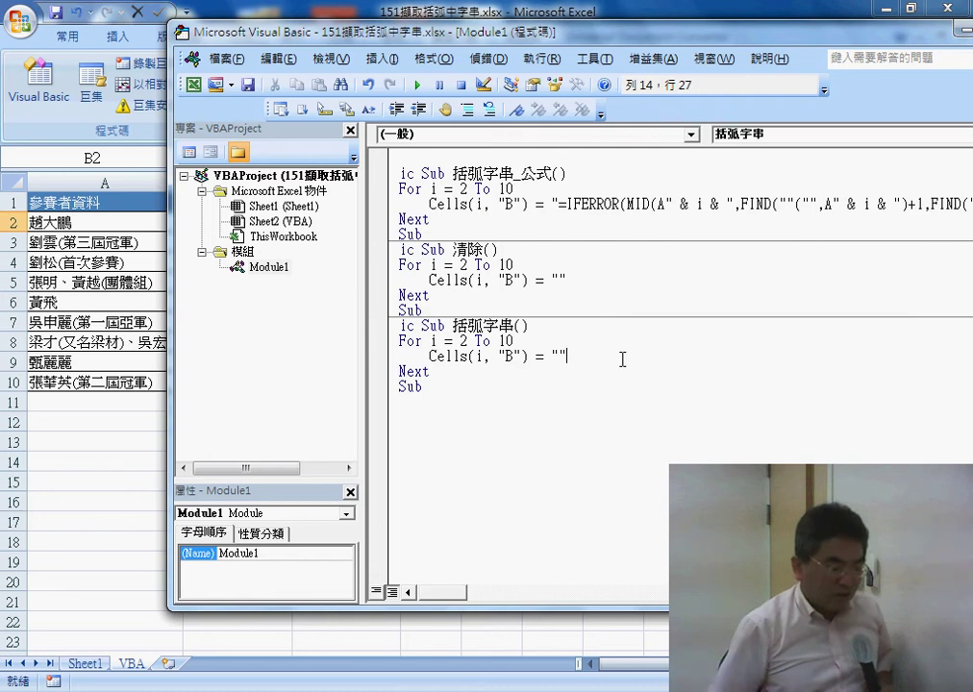
key(Return)
key(Return)
key(Up)
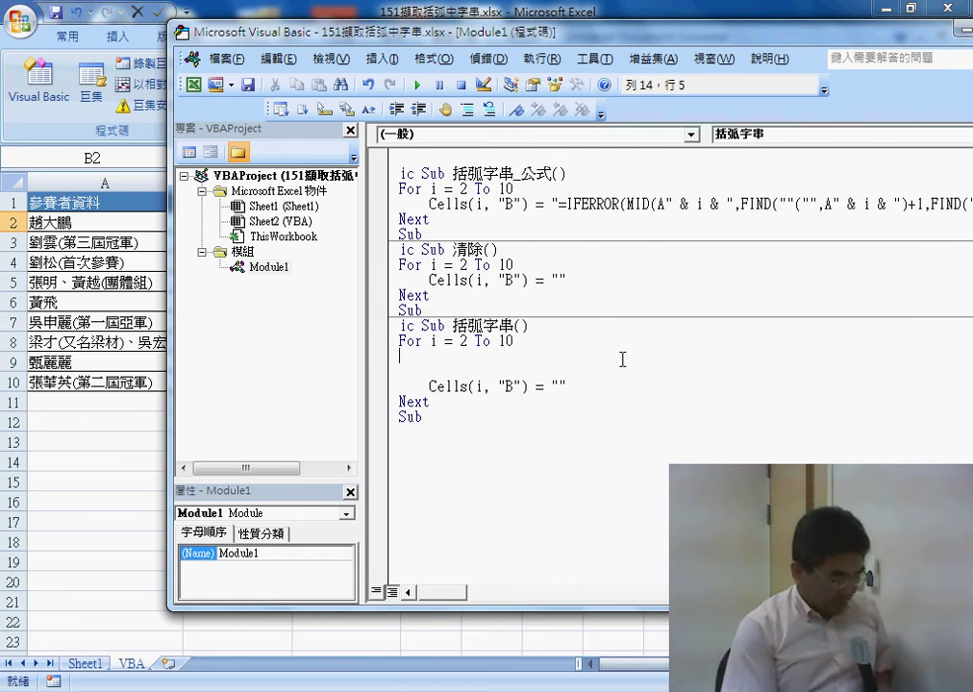
key(Tab)
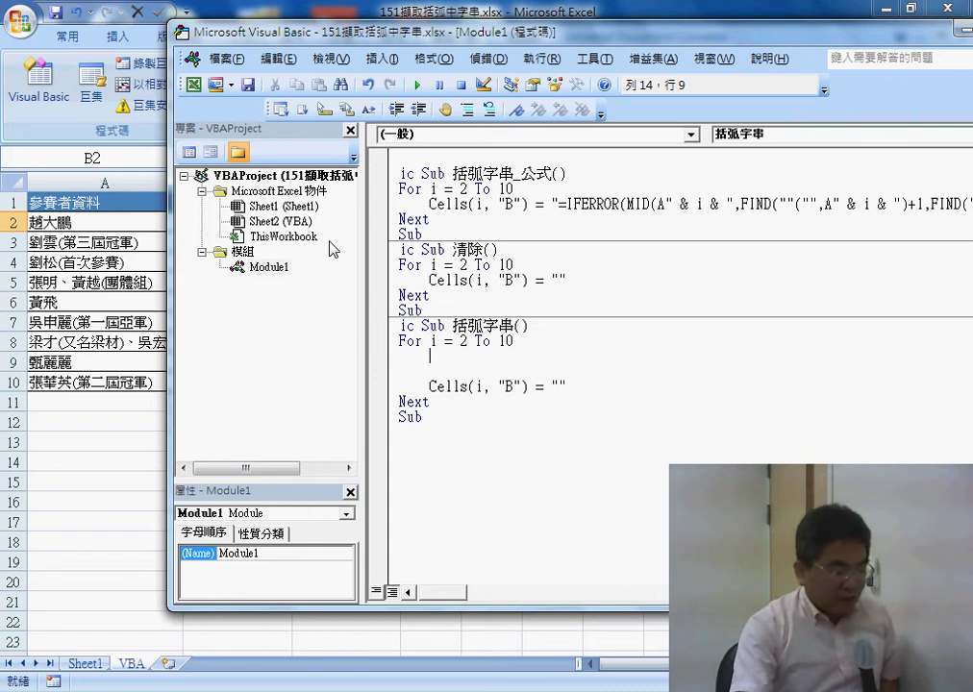
drag(358, 267, 318, 267)
drag(286, 35, 432, 44)
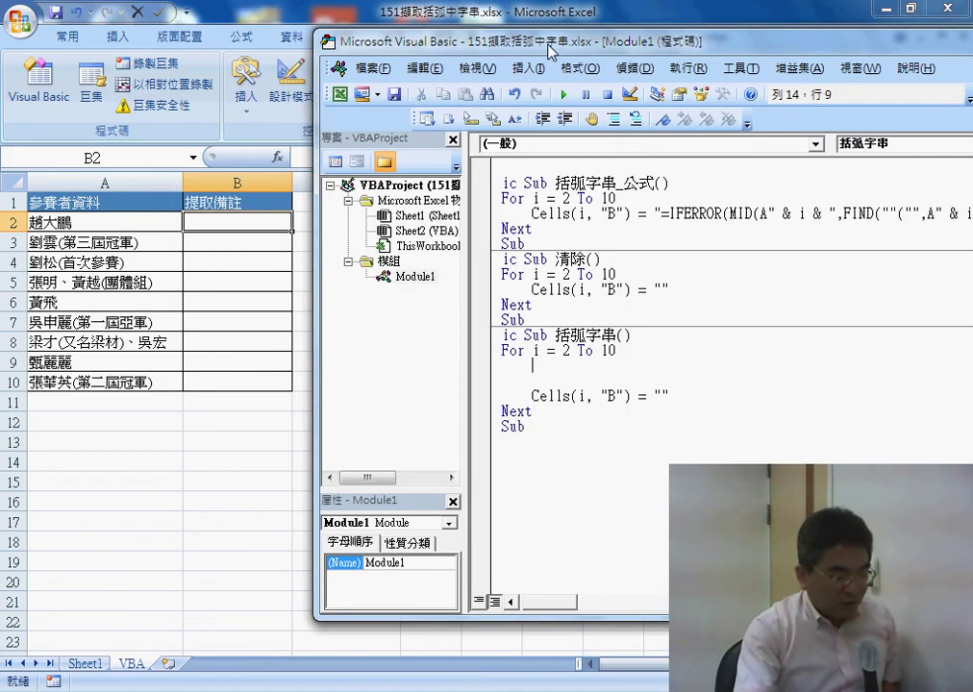
double_click(573, 351)
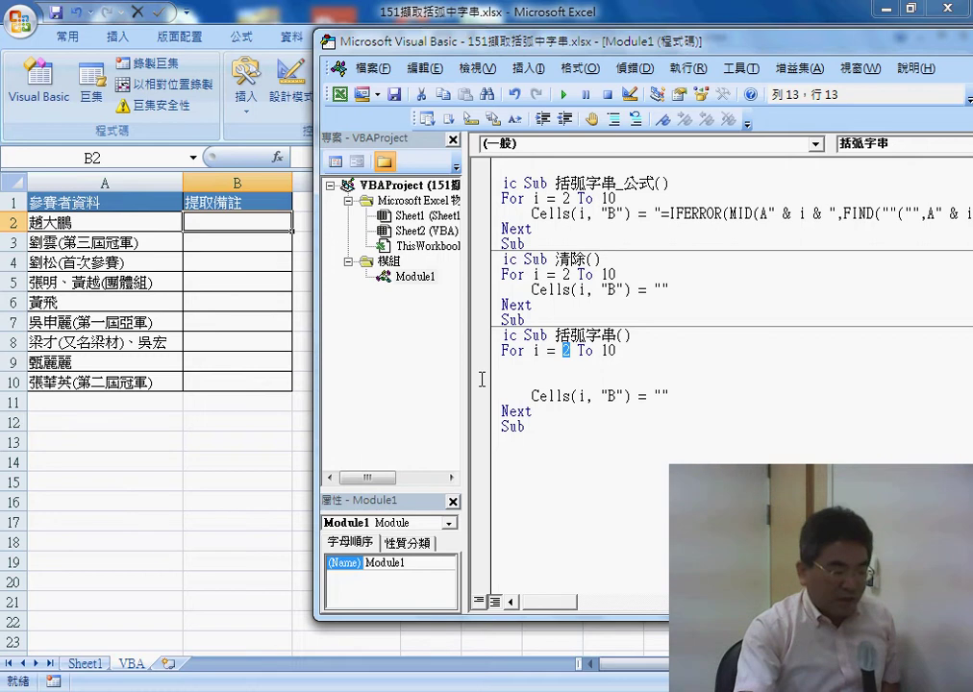
click(604, 366)
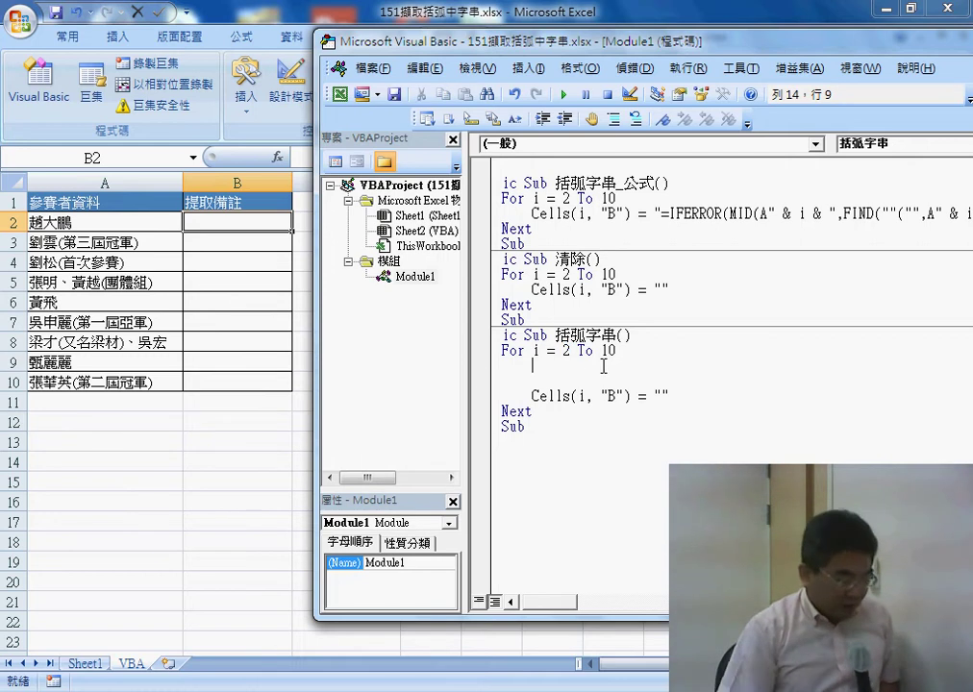
Inside the 括弧字串 loop, write a = VBA.InStr(Cells(i, "A"), "(")
text(a)
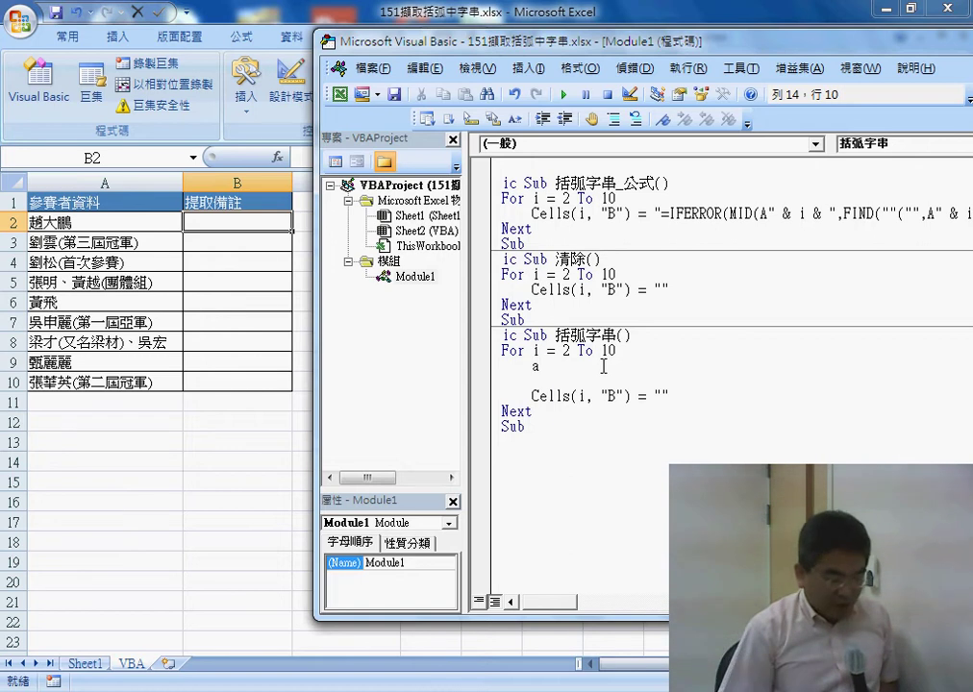
text(=)
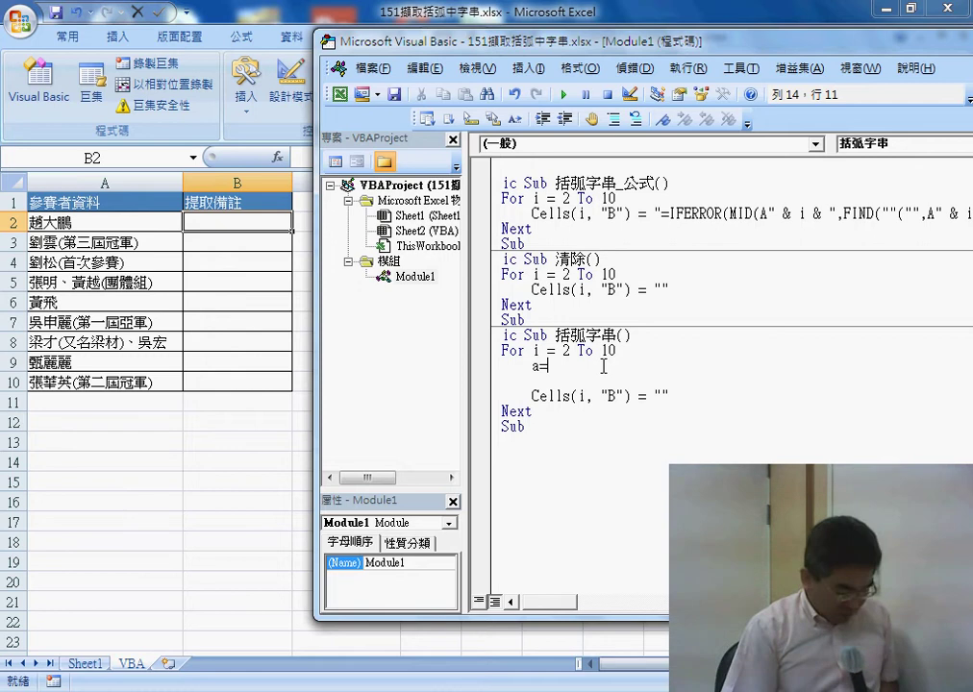
text(vba)
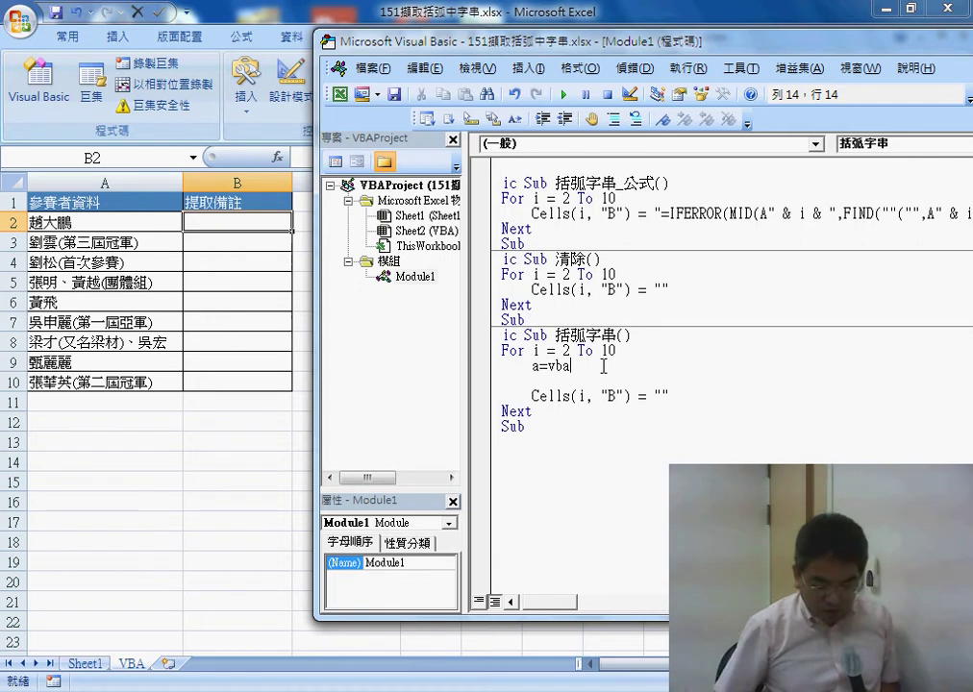
text(.)
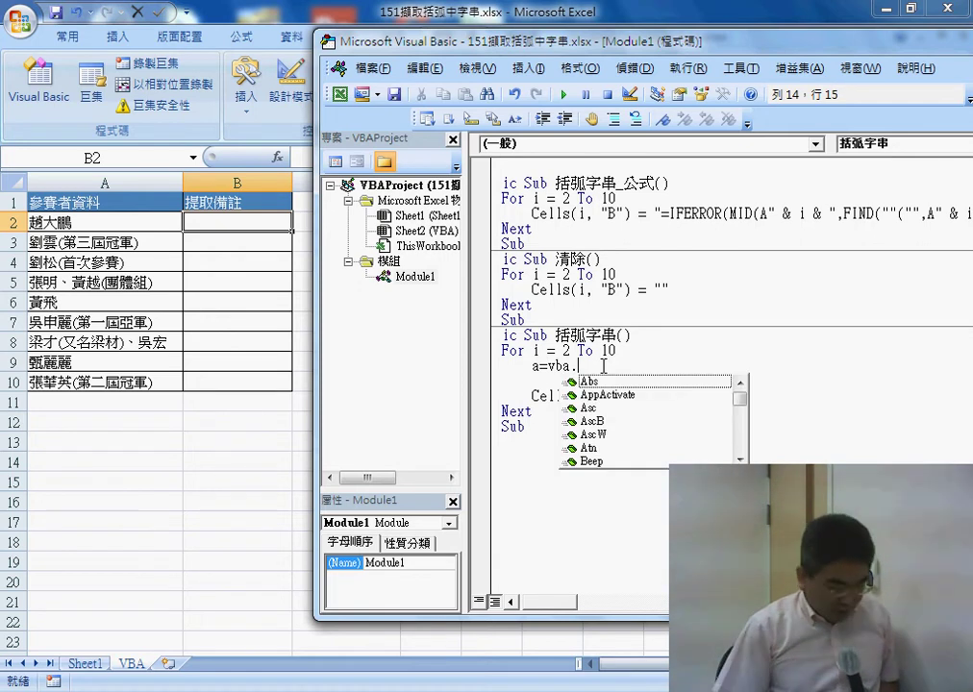
text(in)
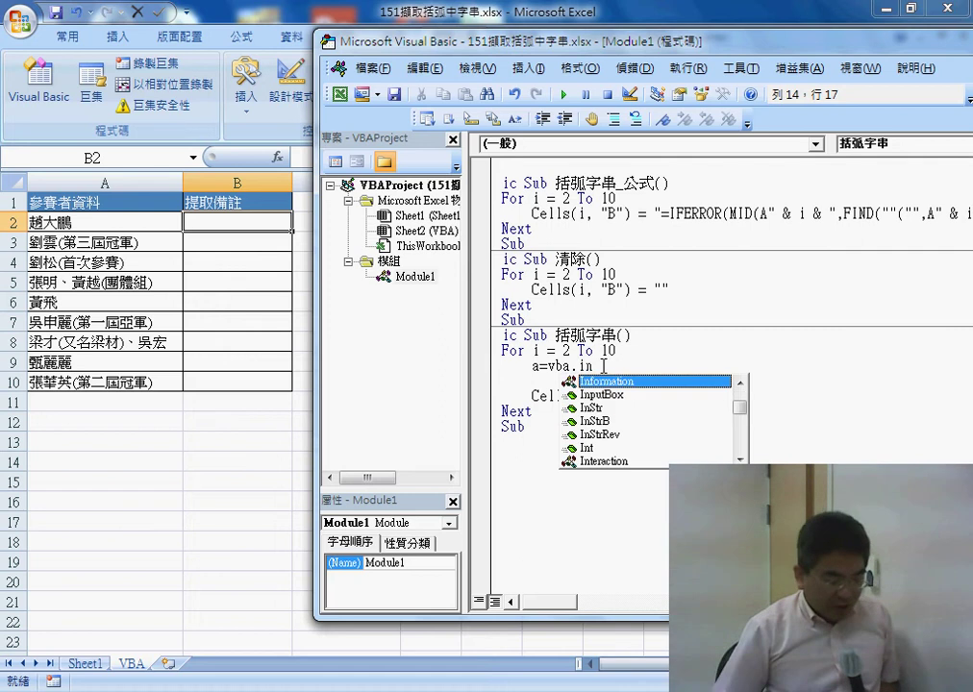
key(Down)
key(Down)
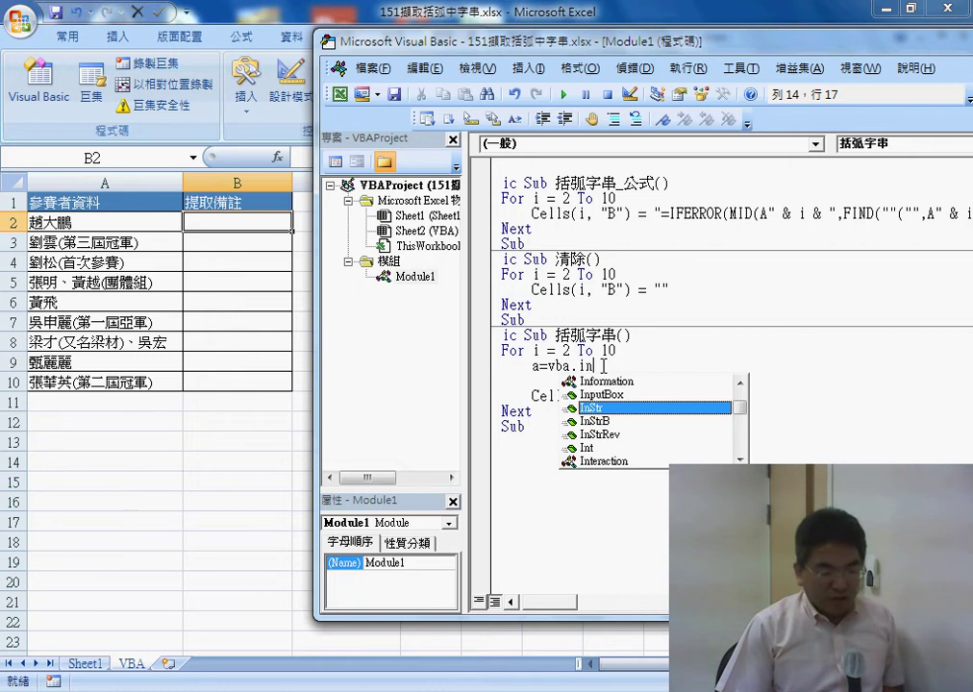
key(BackSpace)
key(BackSpace)
key(BackSpace)
text(.)
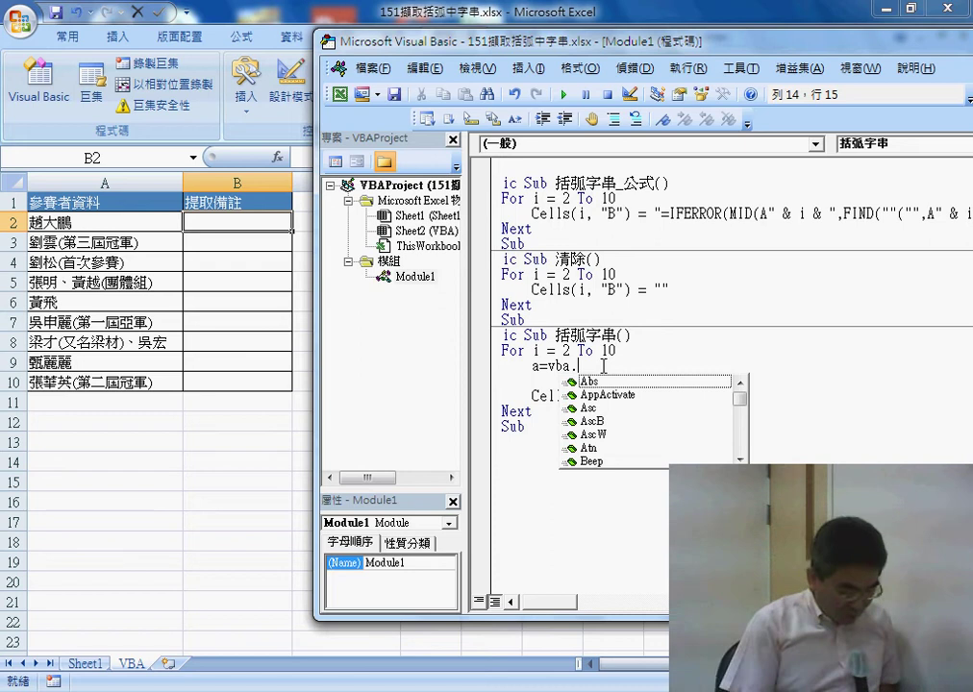
text(instr)
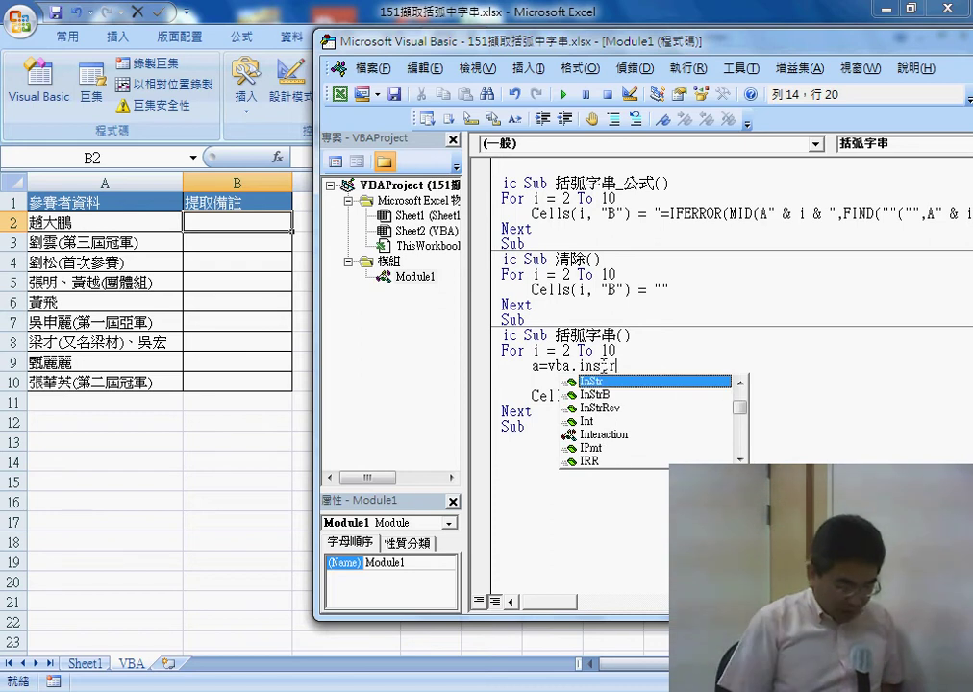
text((cell)
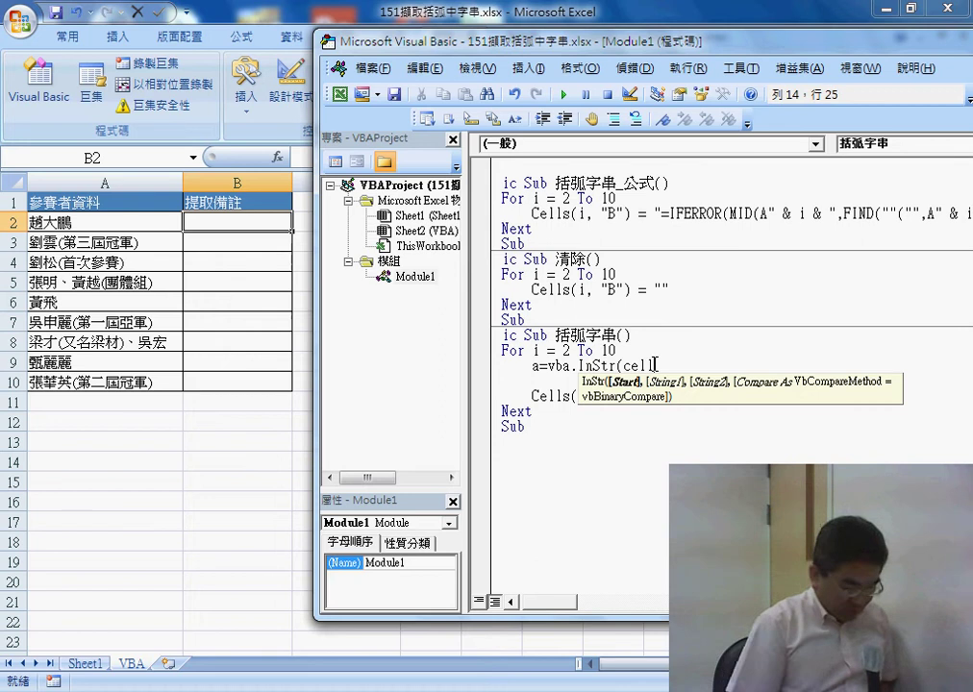
text(s(i)
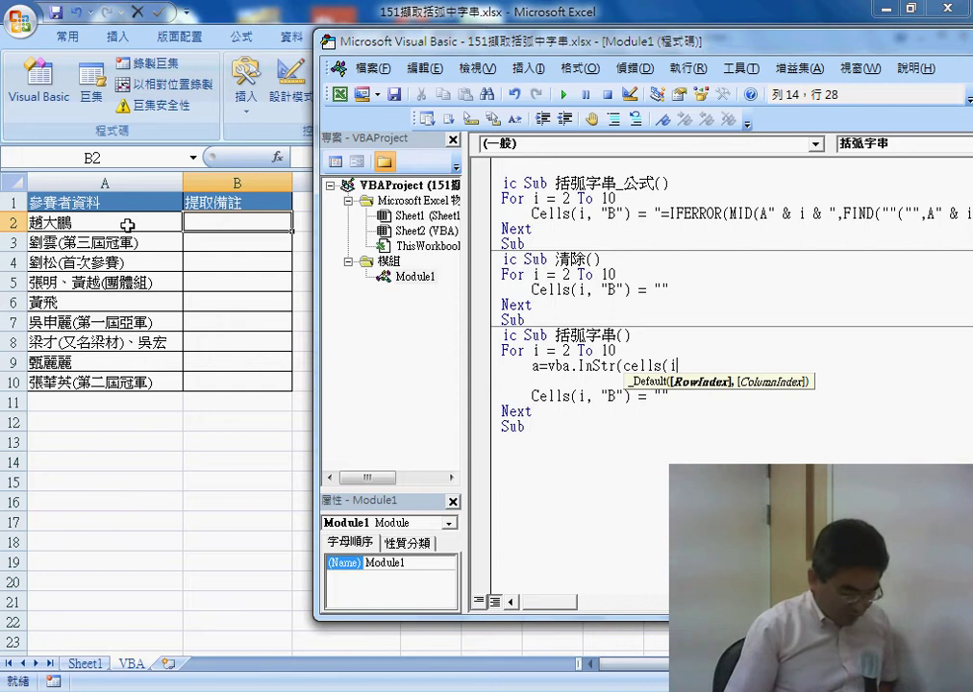
text(,)
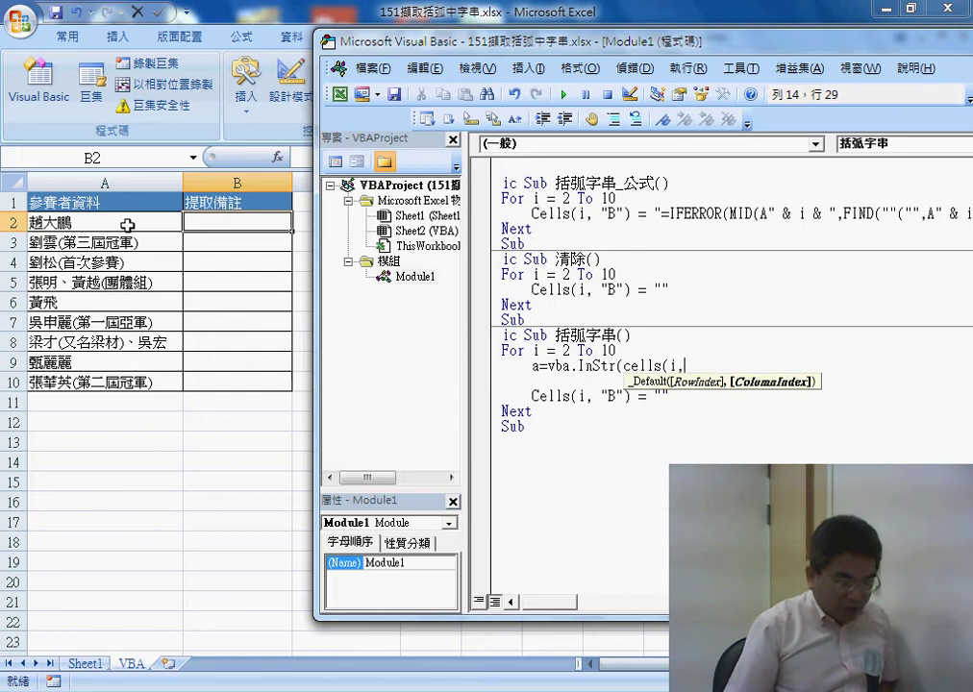
text("A")
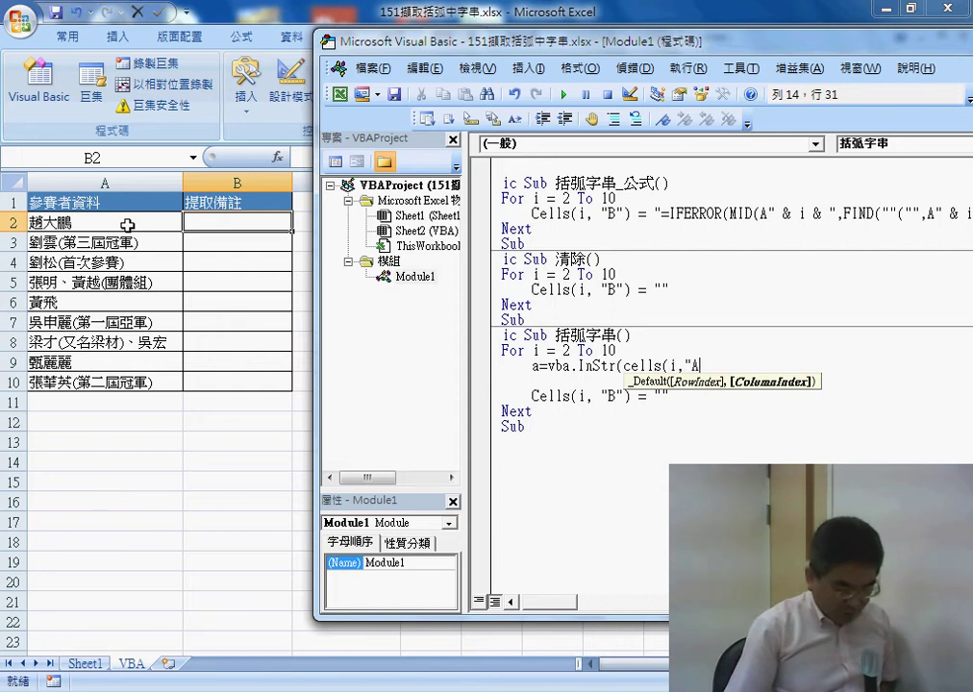
text())
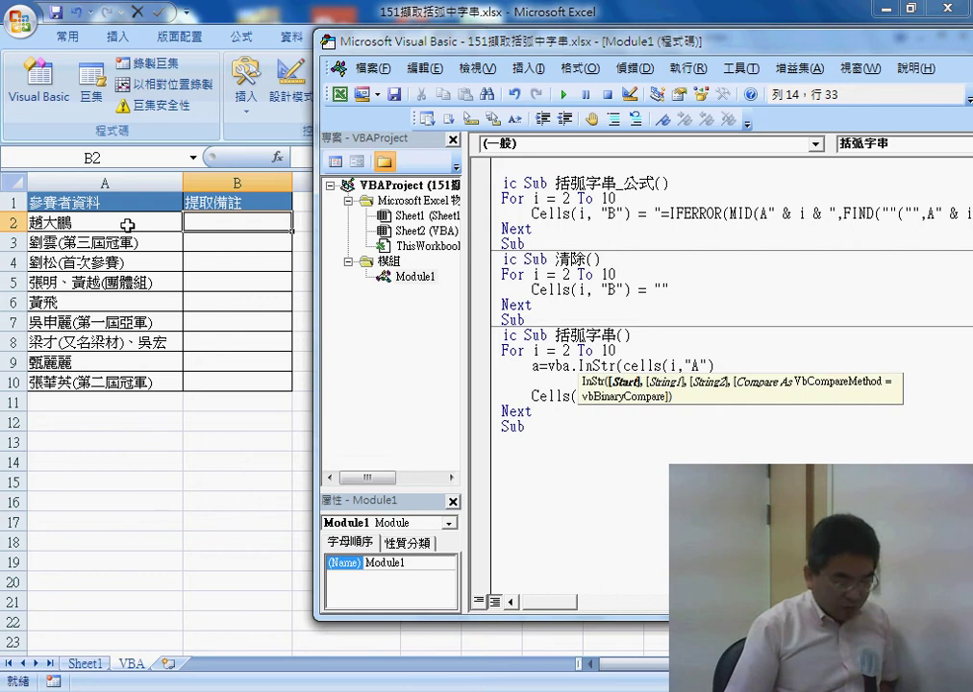
text(,)
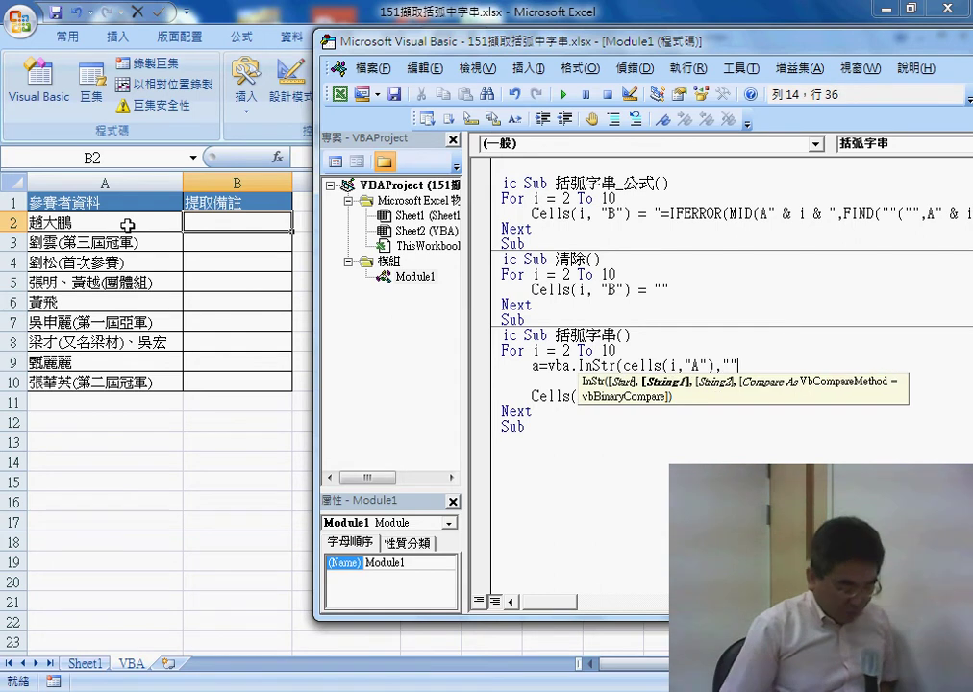
key(Left)
text(()
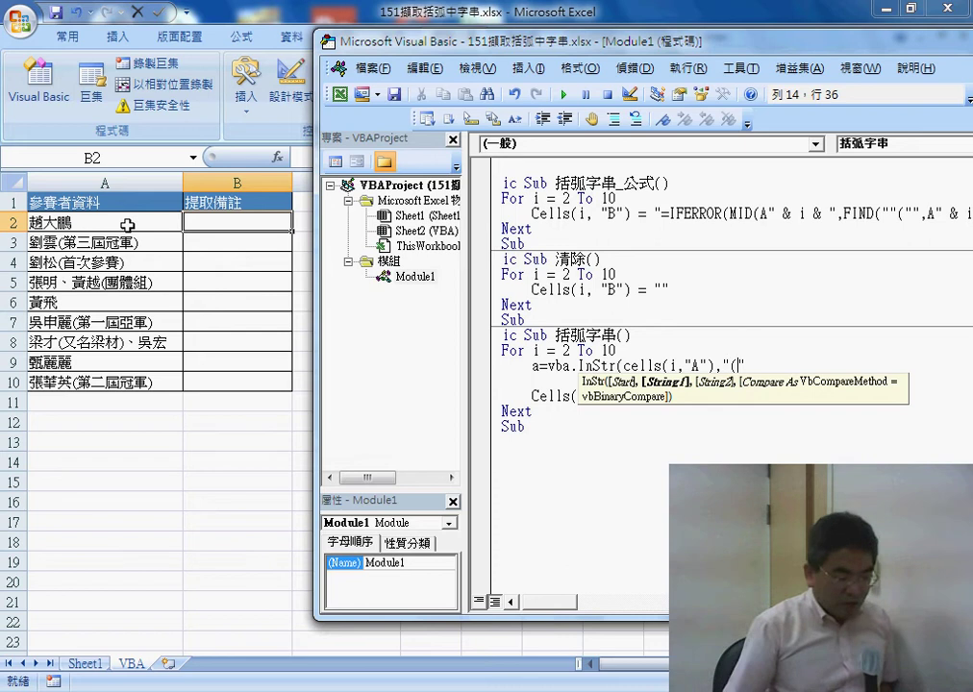
text("))
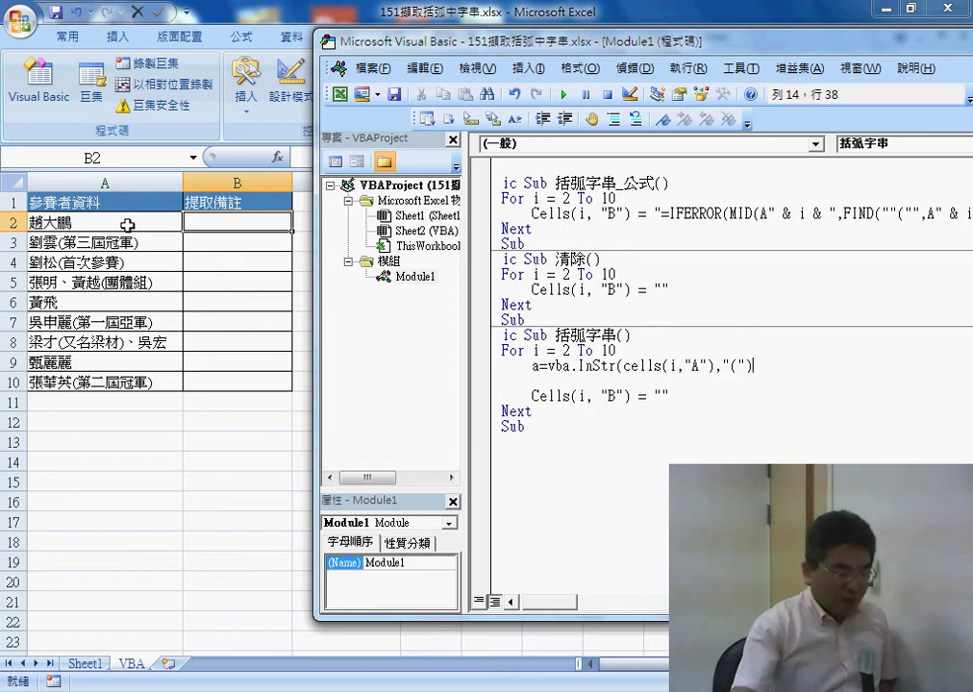
click(701, 448)
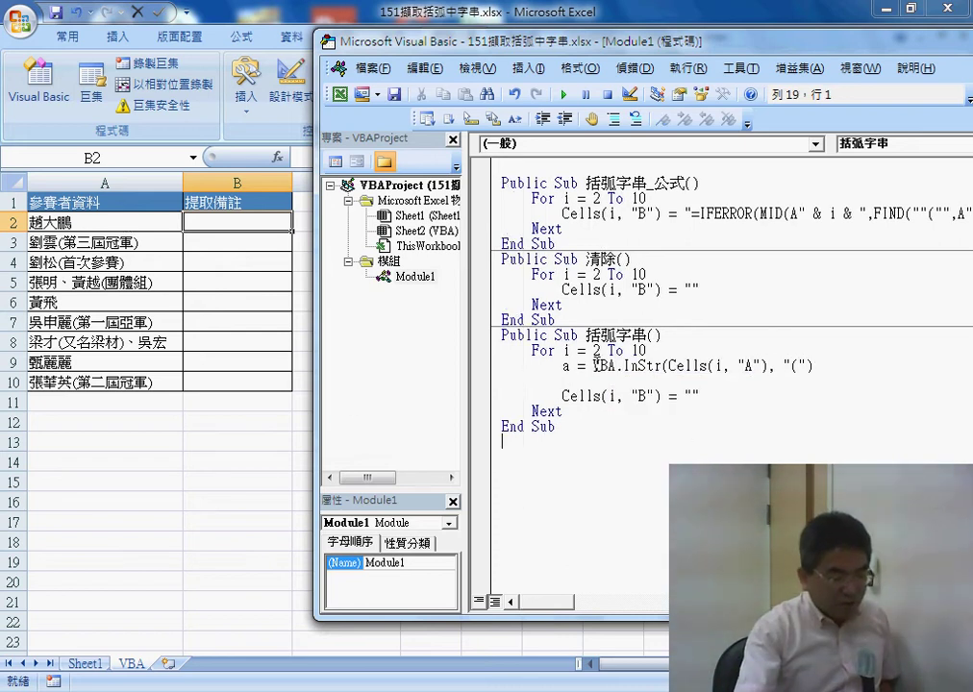
drag(593, 365, 816, 366)
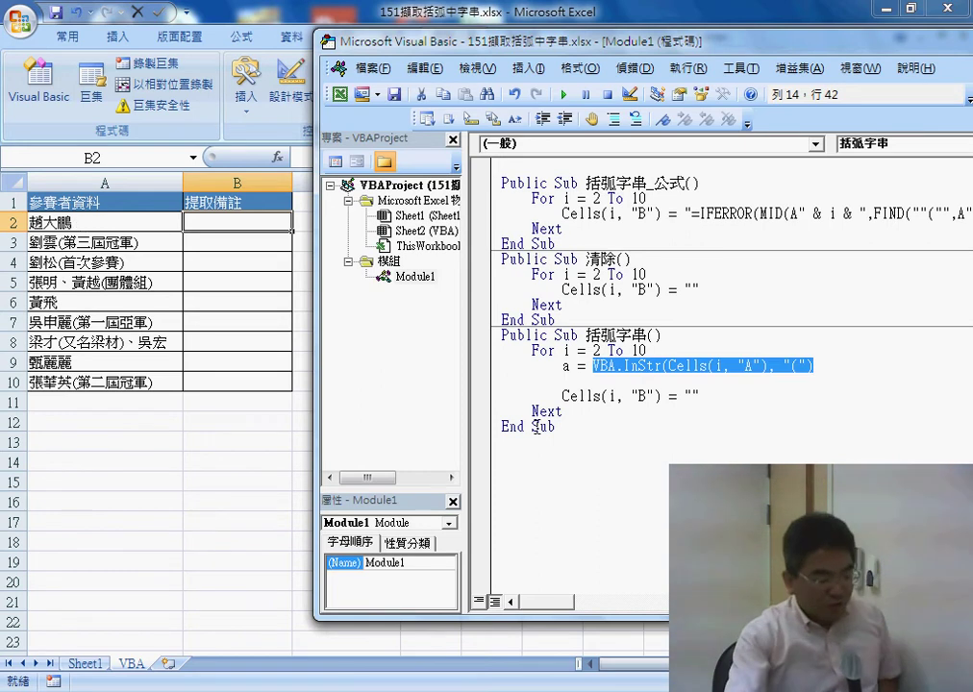
Duplicate the InStr line as b = VBA.InStr(Cells(i, "A"), ")") and add a blank line below it
double_click(567, 366)
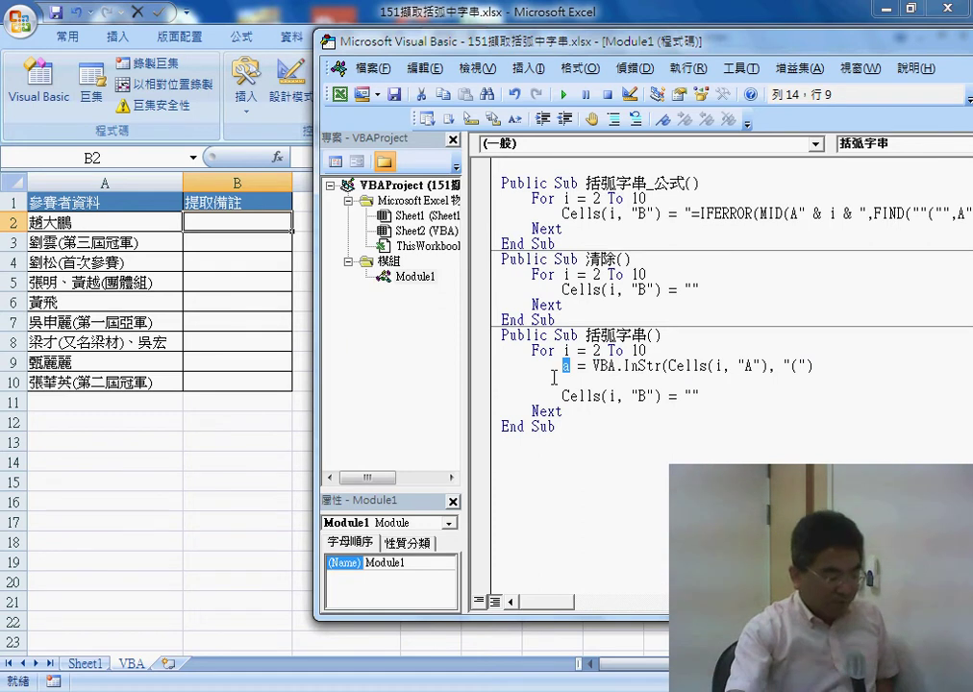
key(Down)
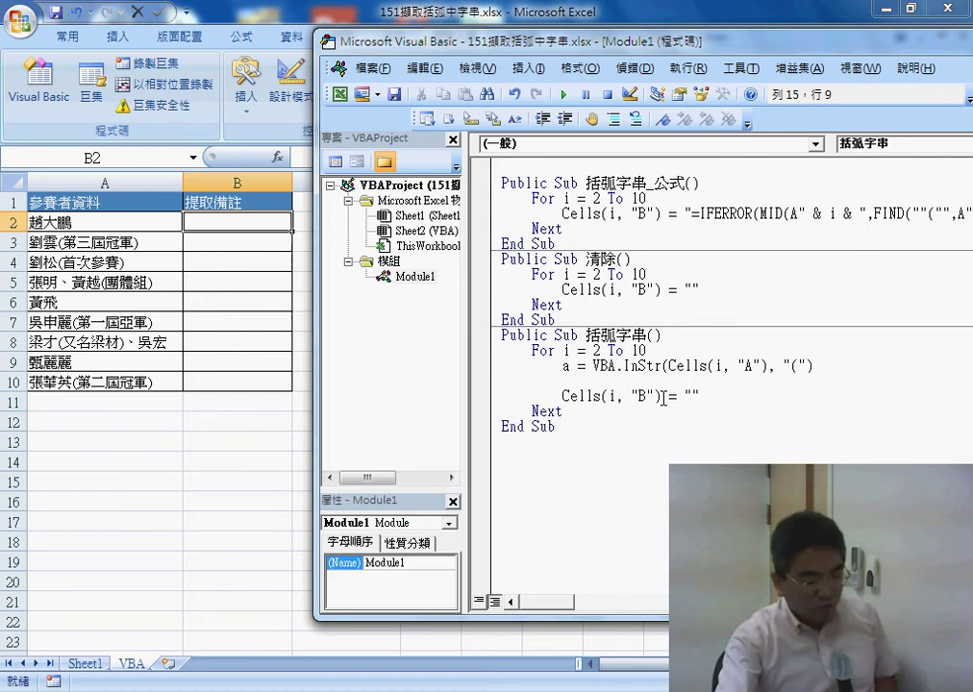
mouse_move(817, 366)
mouse_down()
mouse_move(562, 366)
mouse_move(577, 386)
mouse_move(564, 383)
mouse_up()
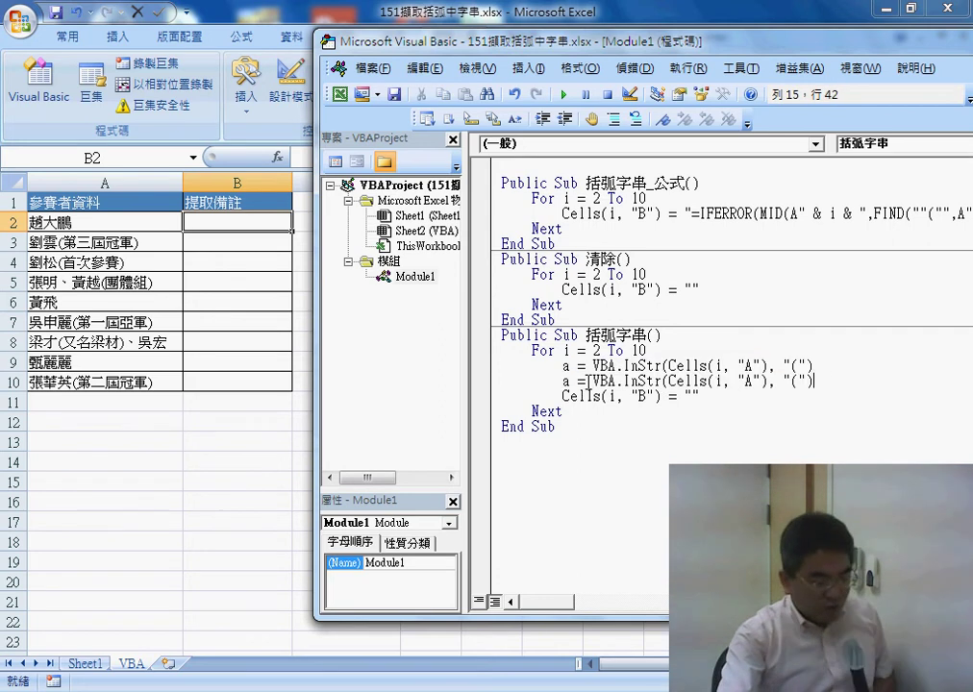
text(b)
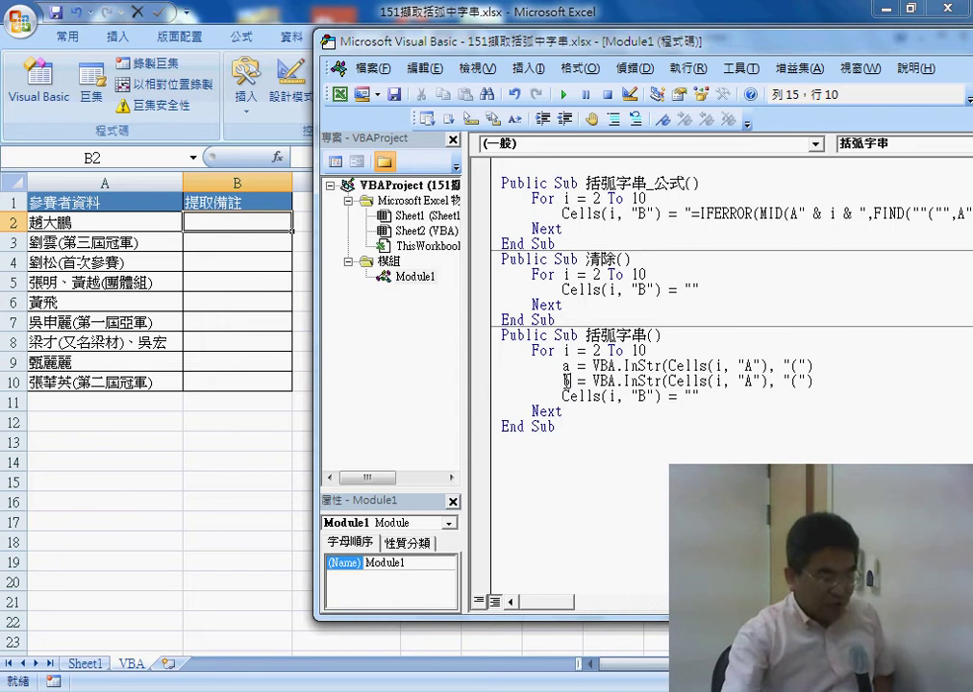
drag(792, 381, 800, 382)
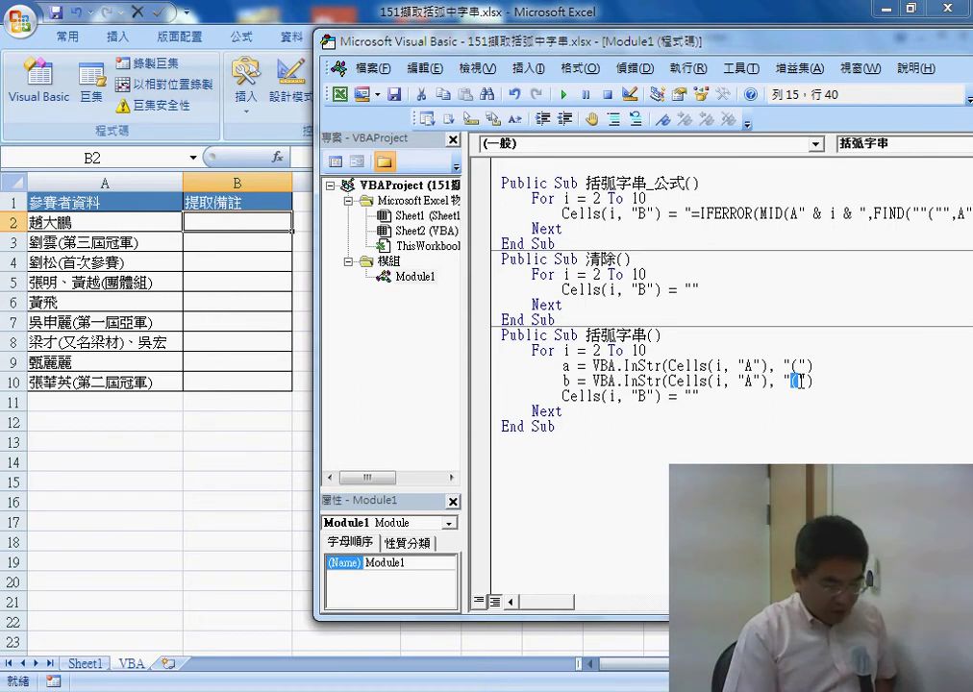
text())
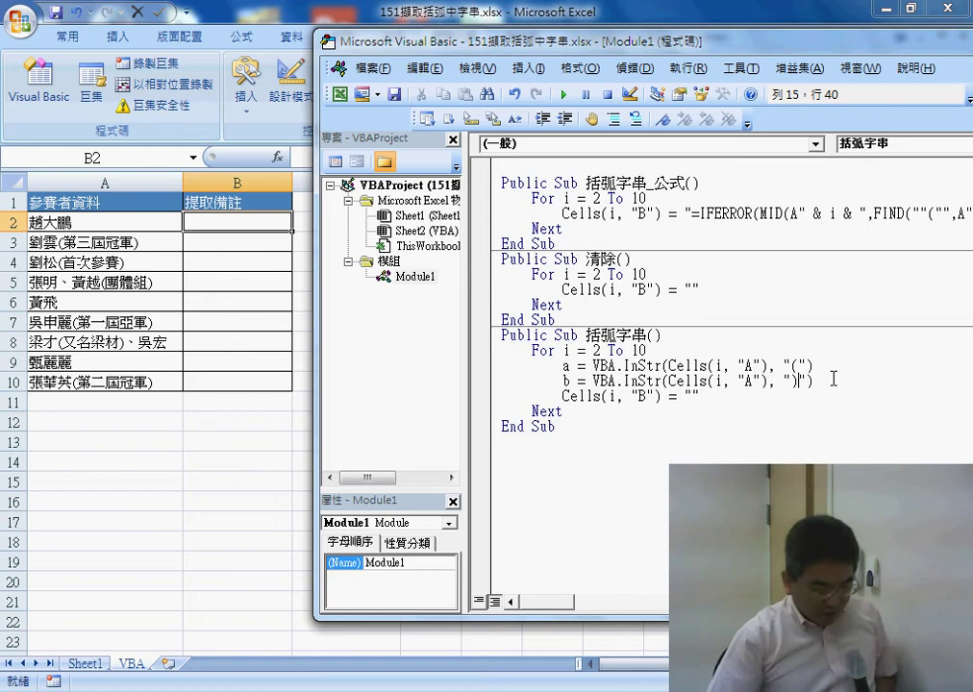
click(833, 379)
key(Return)
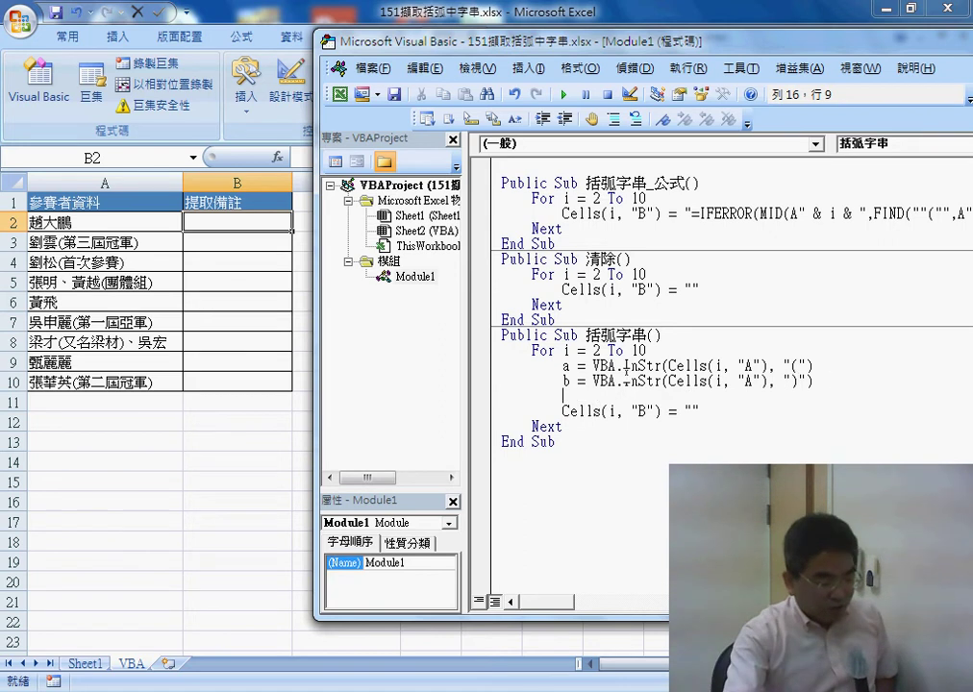
click(580, 367)
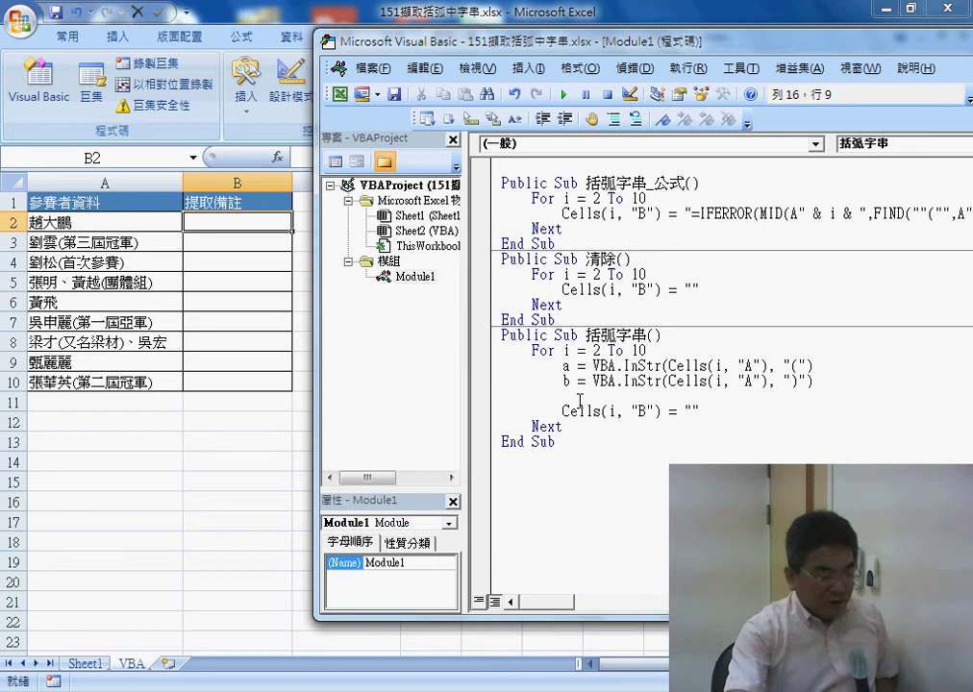
Wrap the column B assignment in an If a<>0 Then … End If block
key(Return)
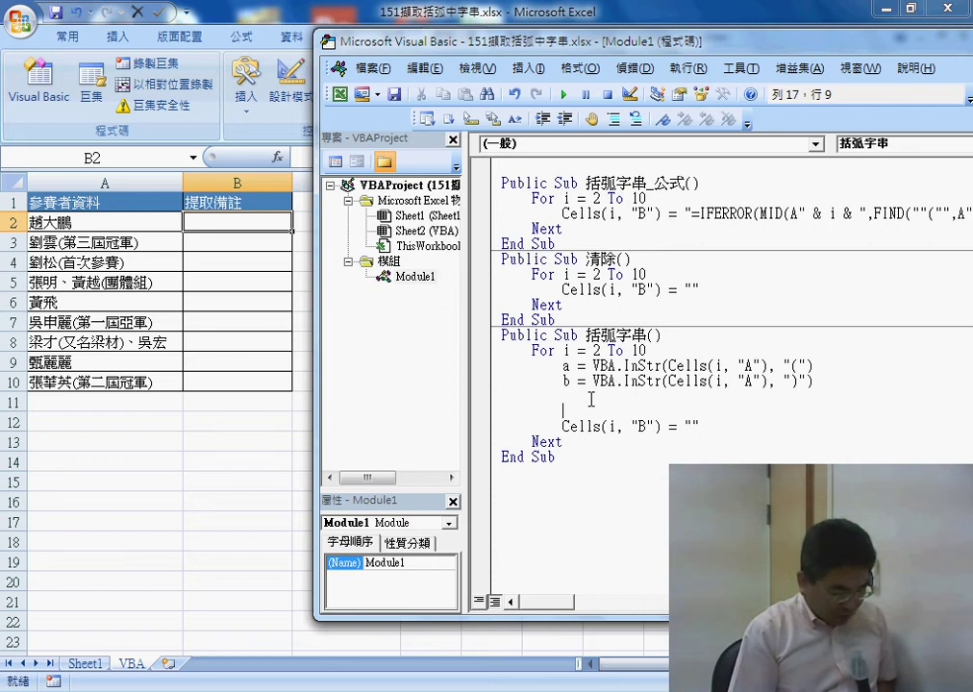
text(if a)
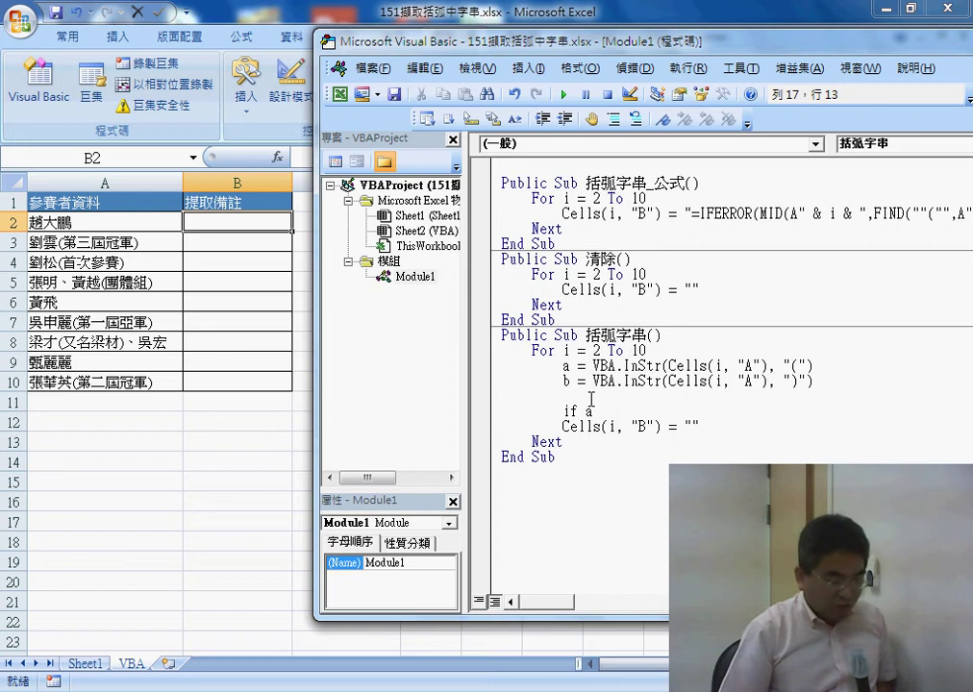
text(<>0)
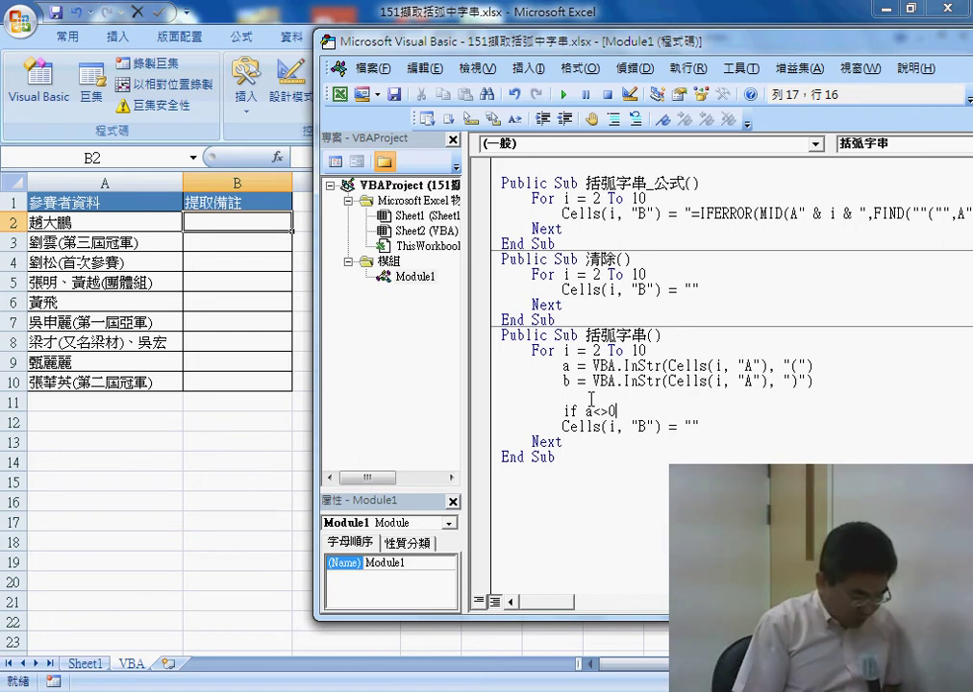
text( the)
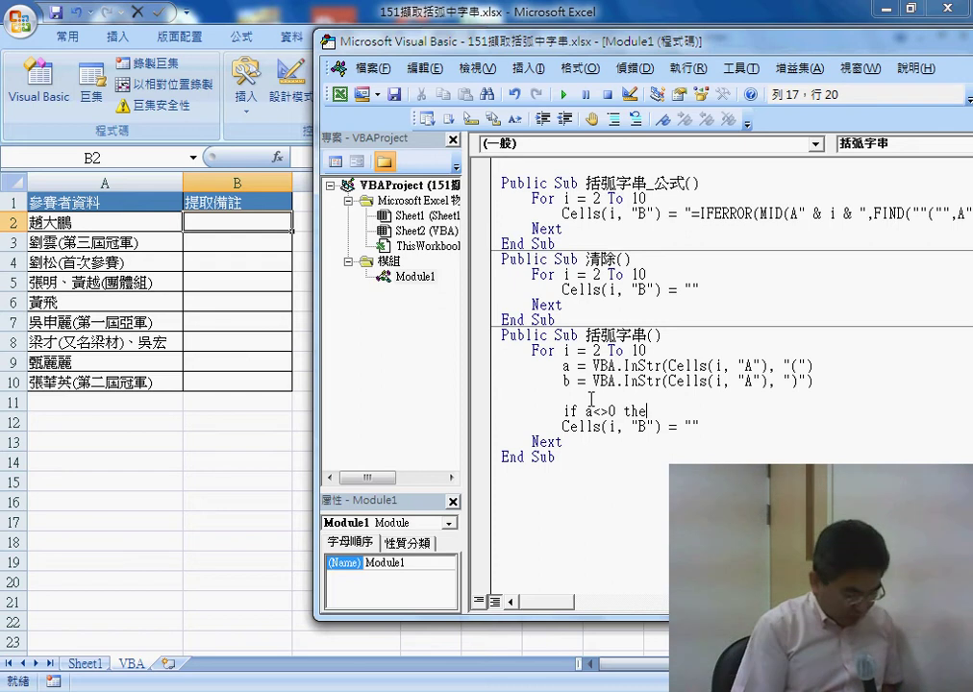
key(BackSpace)
text(e)
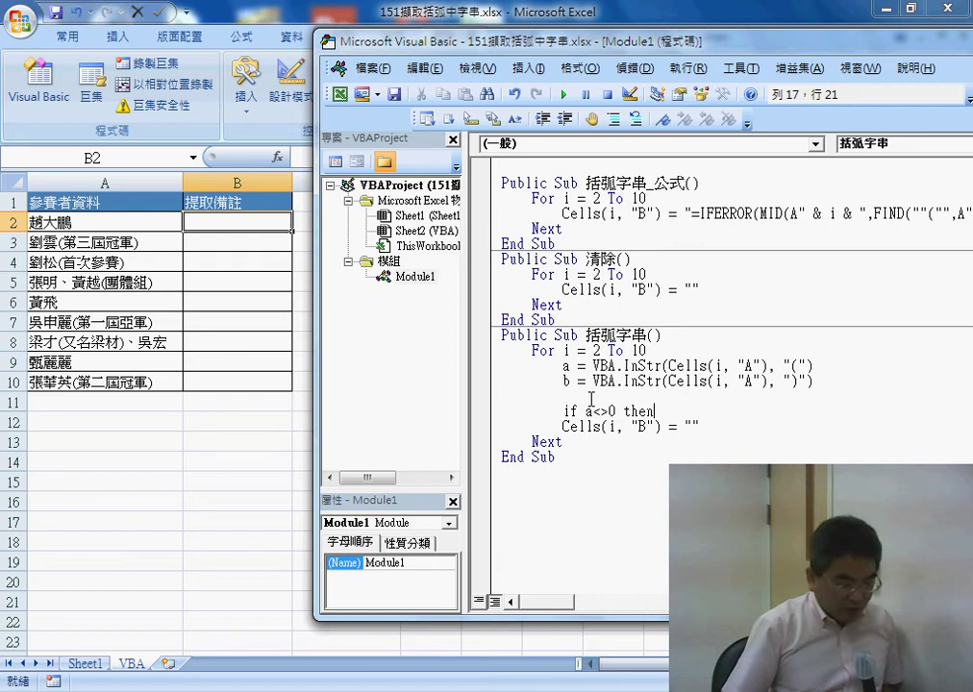
key(Down)
key(End)
key(Return)
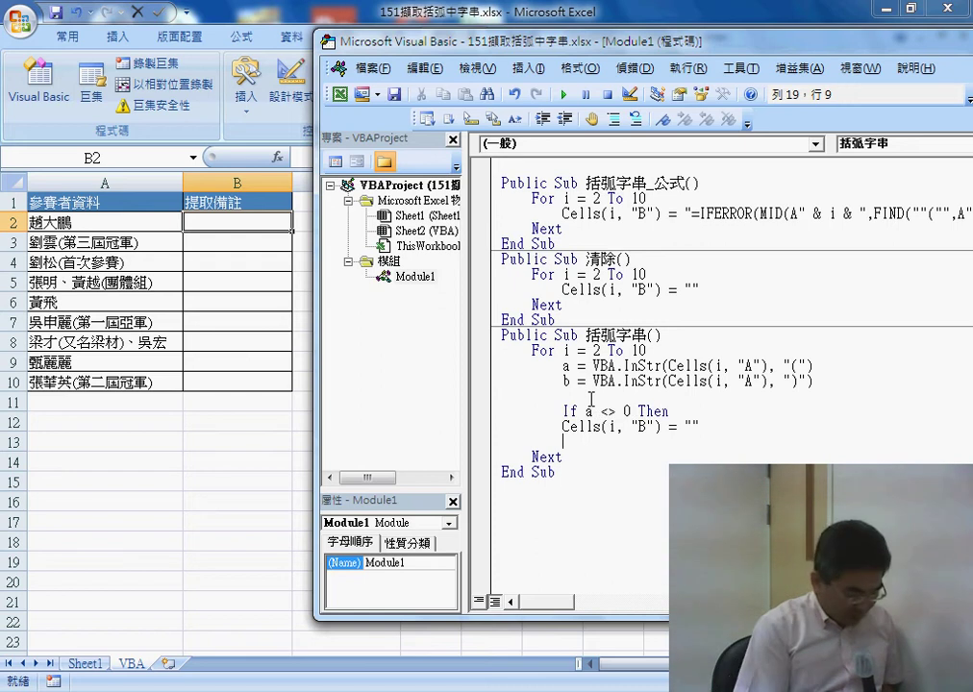
text(end )
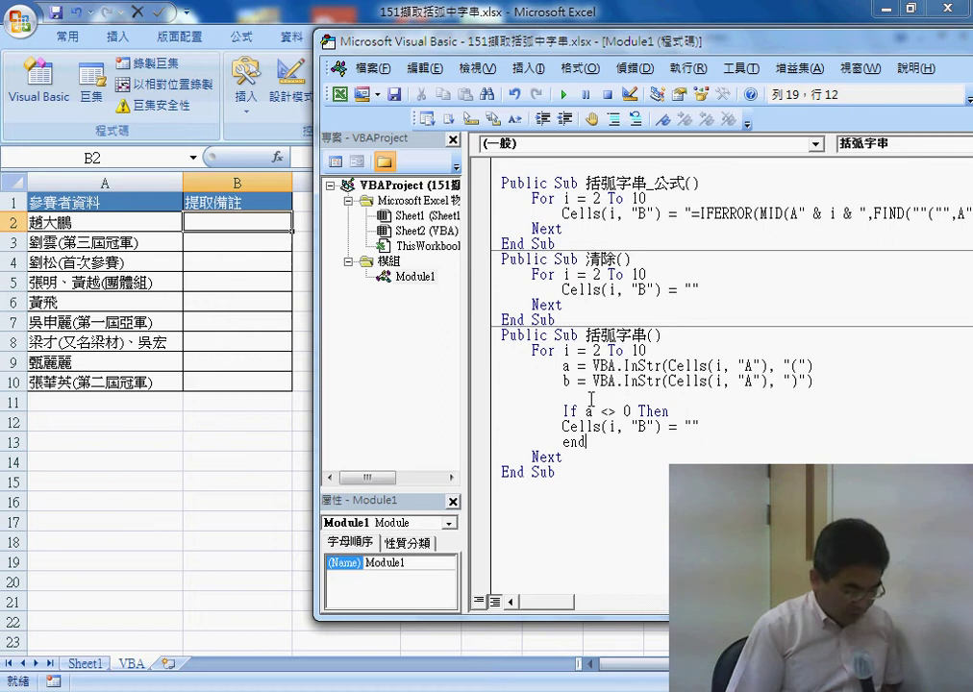
text(if)
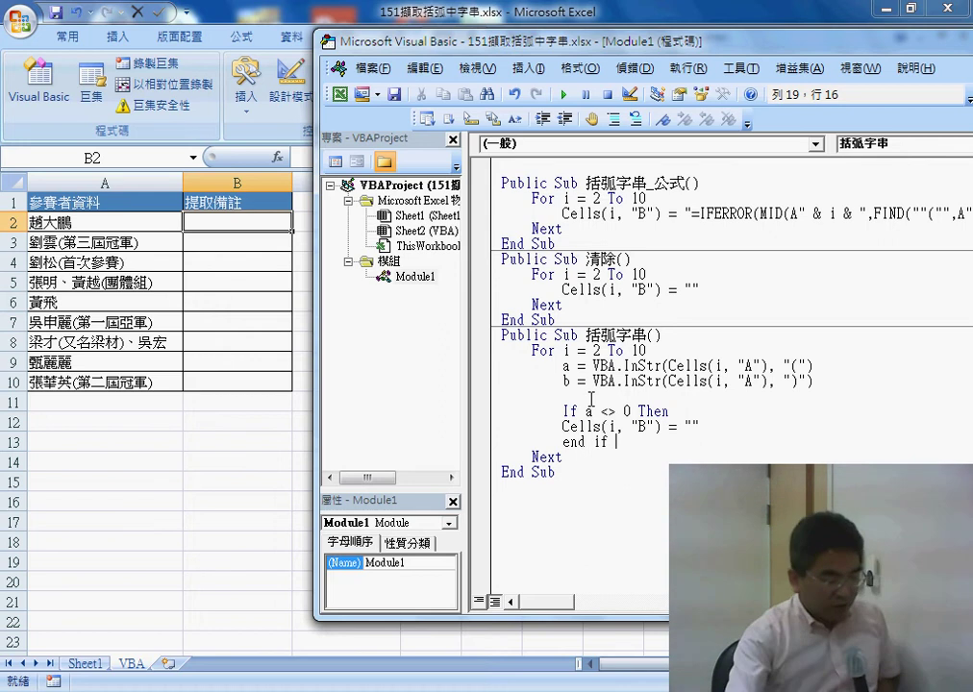
key(Up)
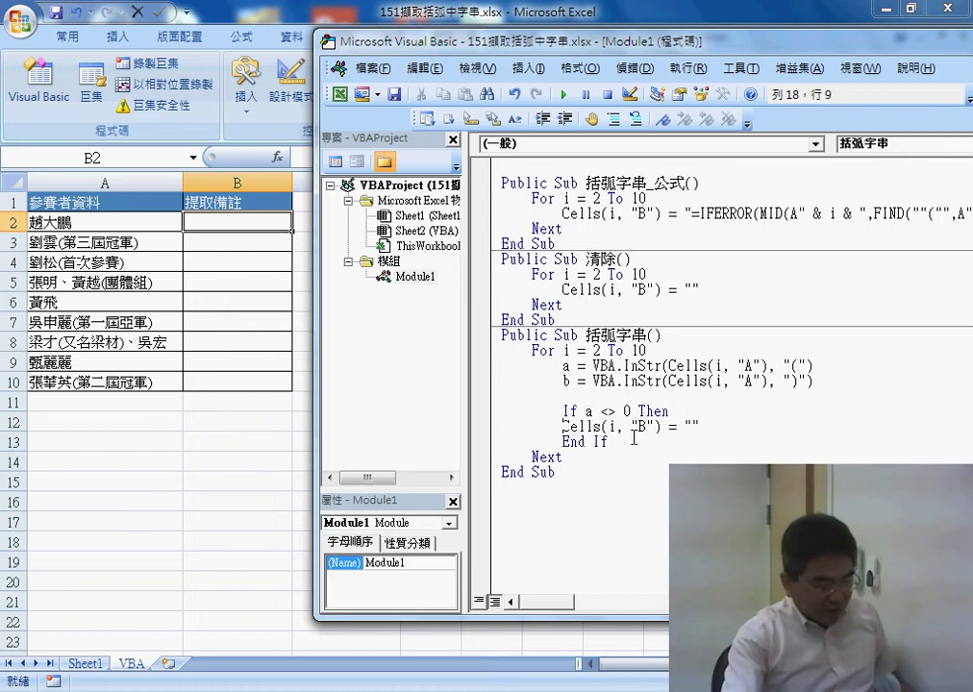
Indent the assignment and start replacing "" with VBA.Mid(Cells(i, "A"), a + 1
click(593, 425)
key(Tab)
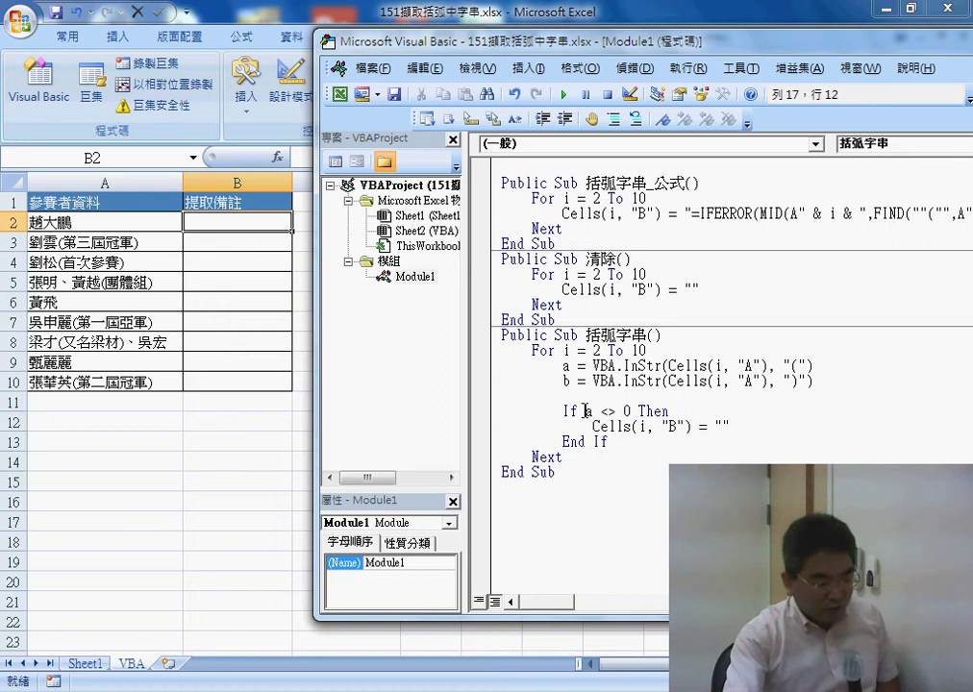
drag(586, 410, 636, 410)
click(716, 426)
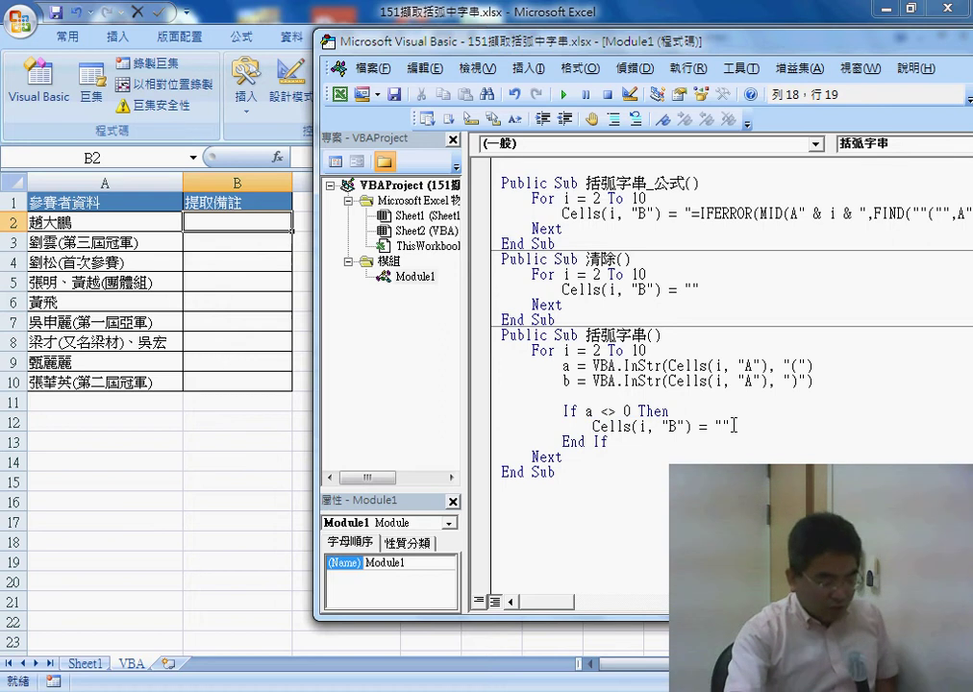
double_click(722, 426)
text(vb)
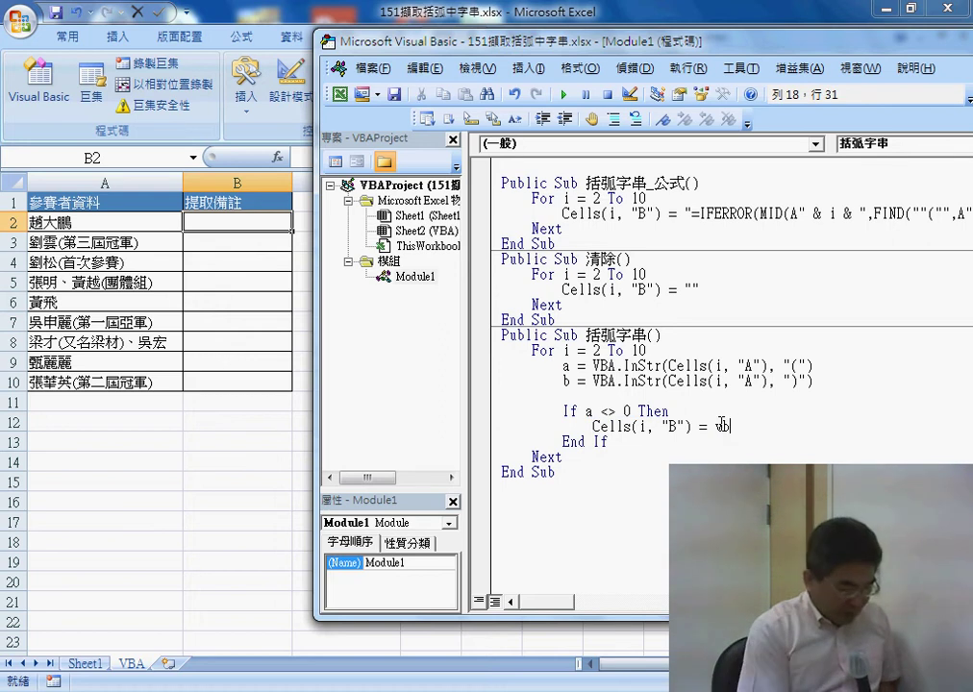
text(a.)
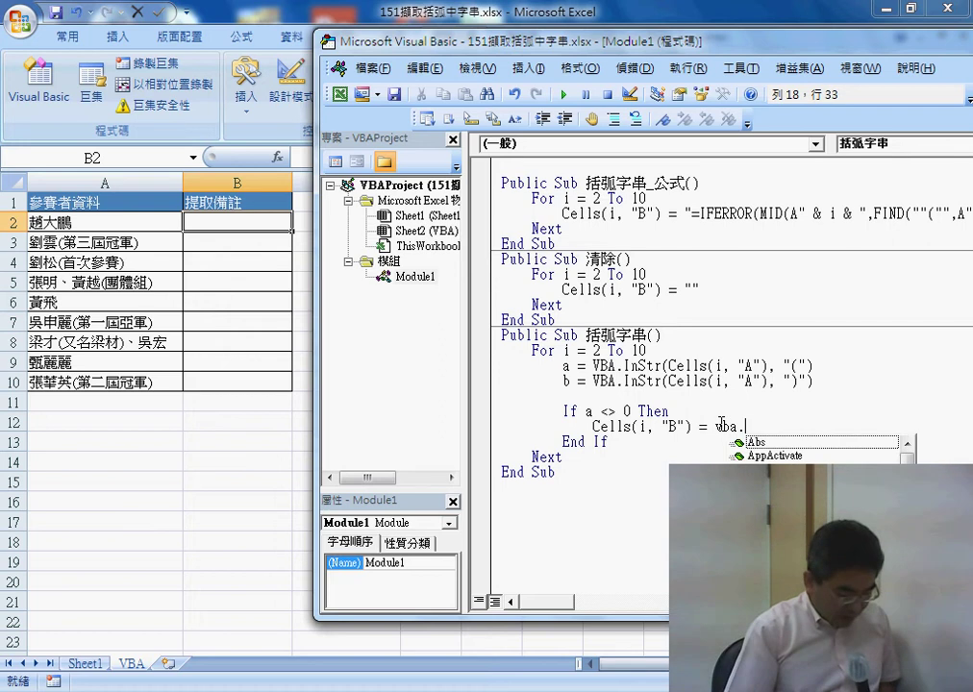
text(mid)
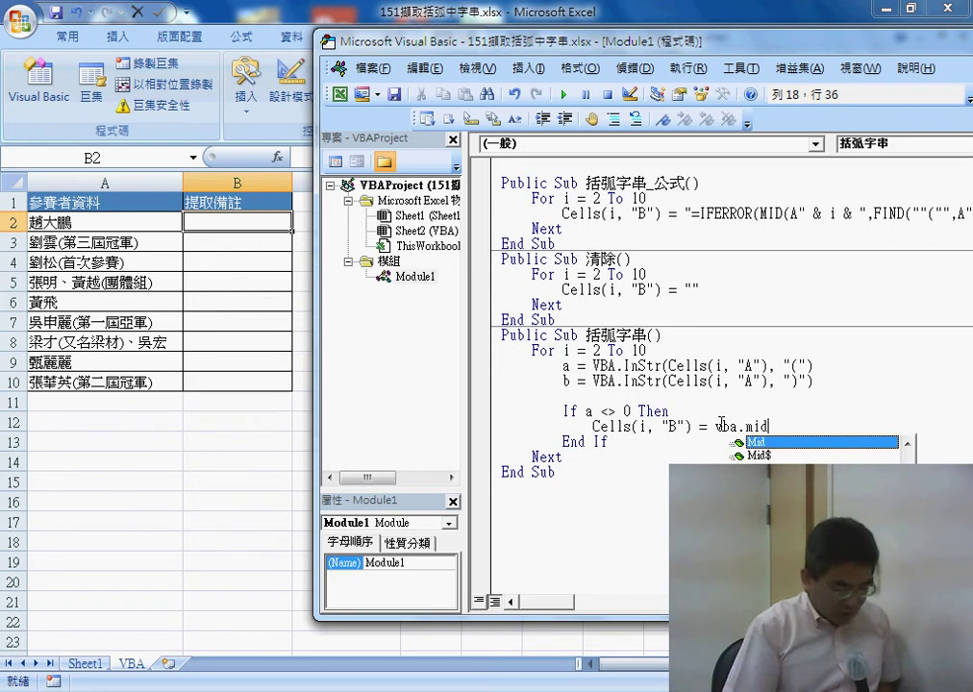
text((c)
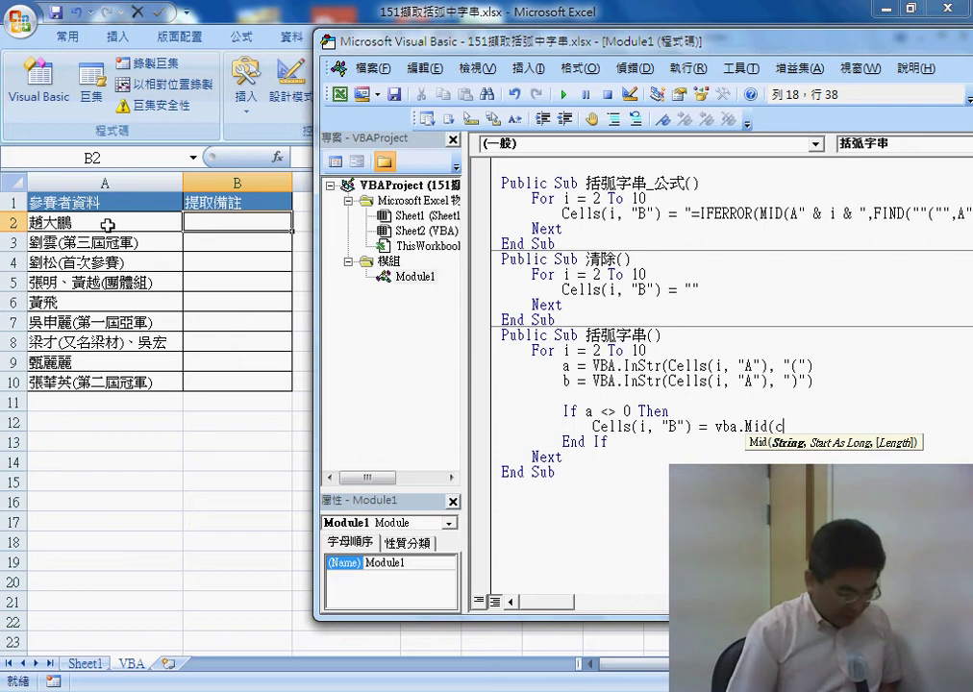
text(ells)
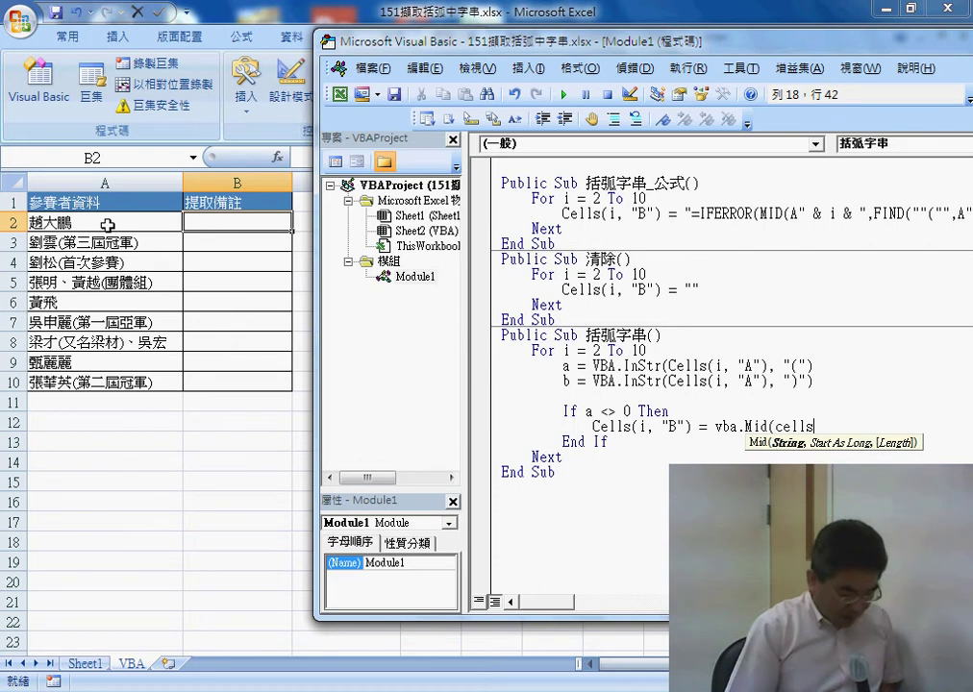
text((i)
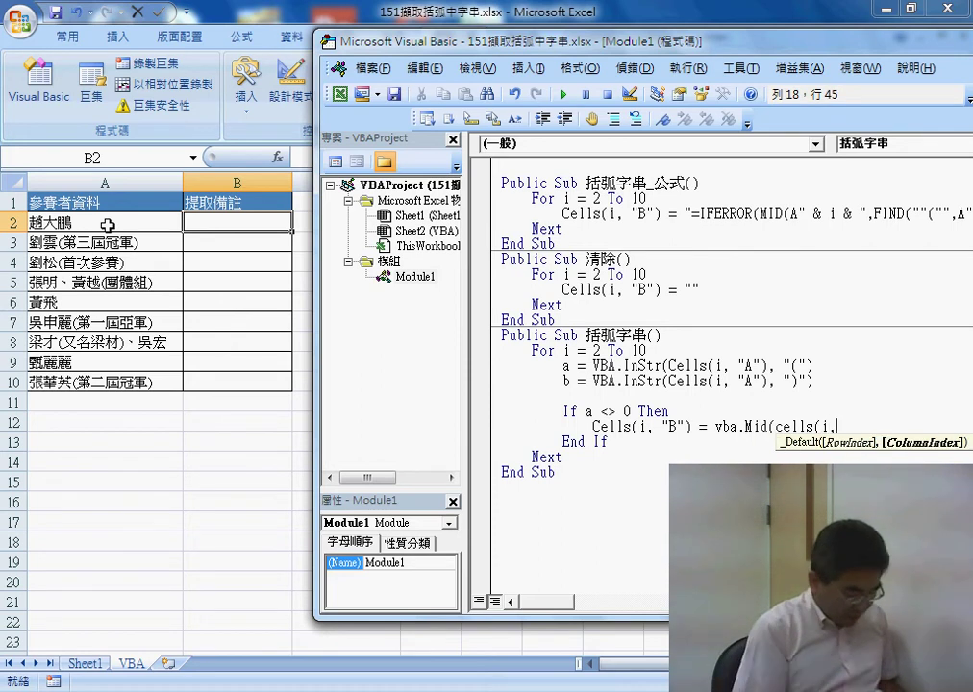
text(,"A)
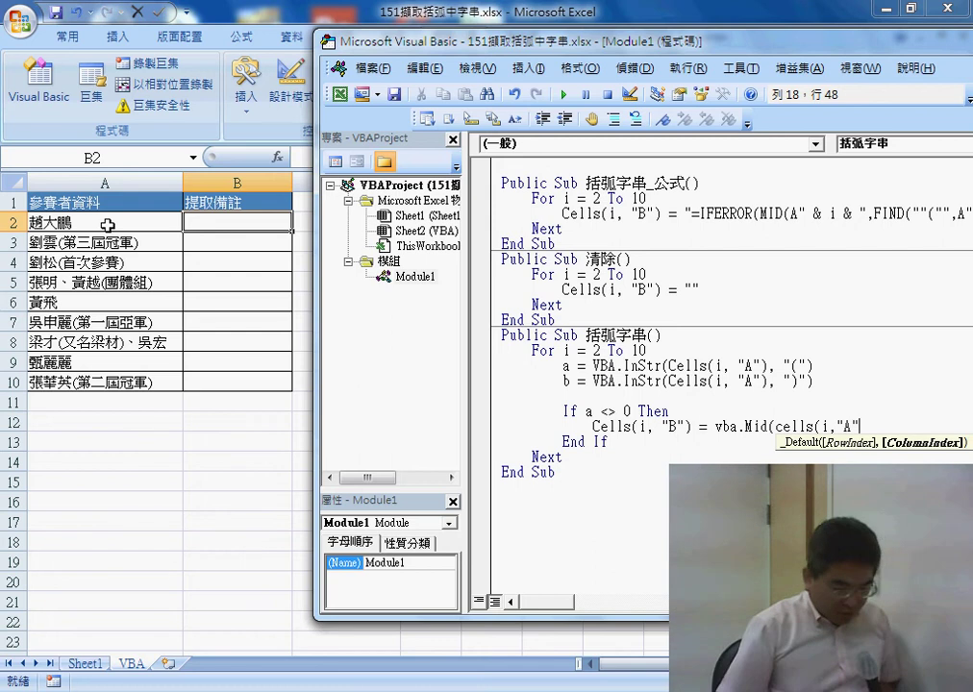
text(")m)
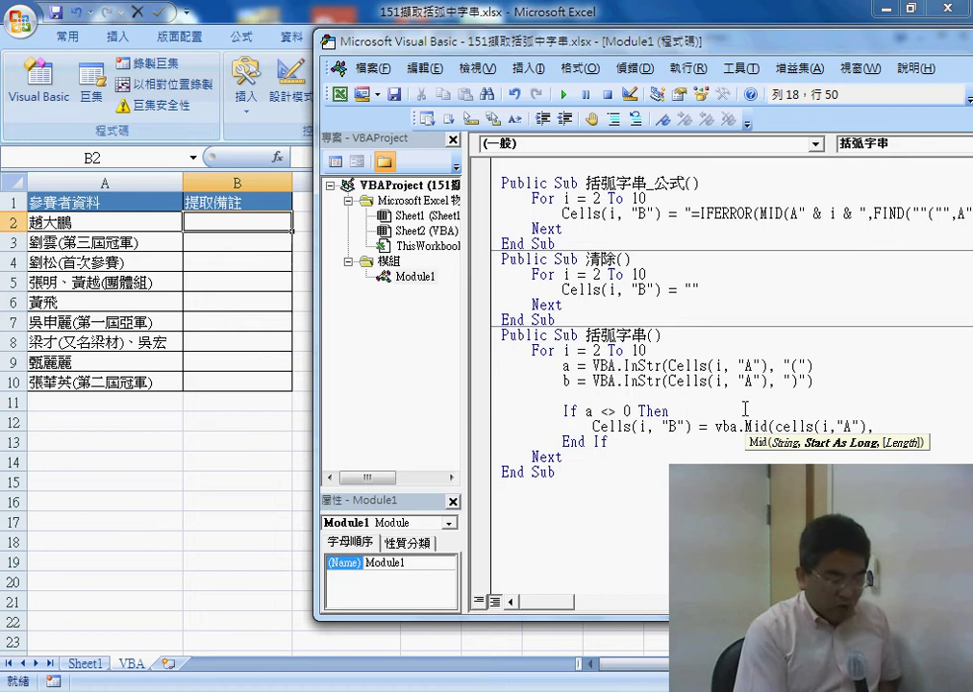
text(a)
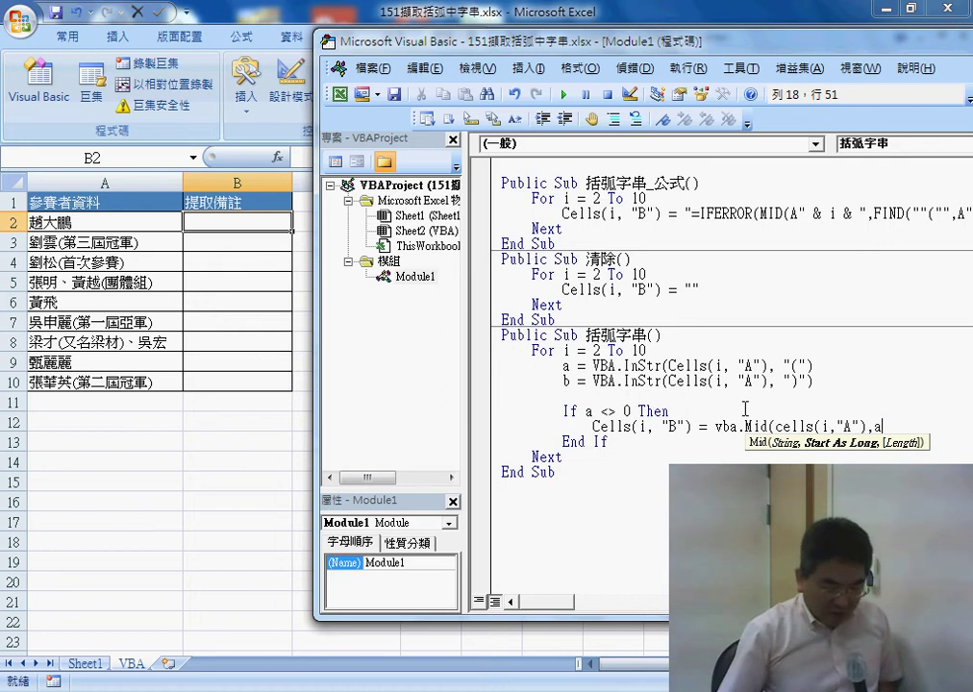
text(+1)
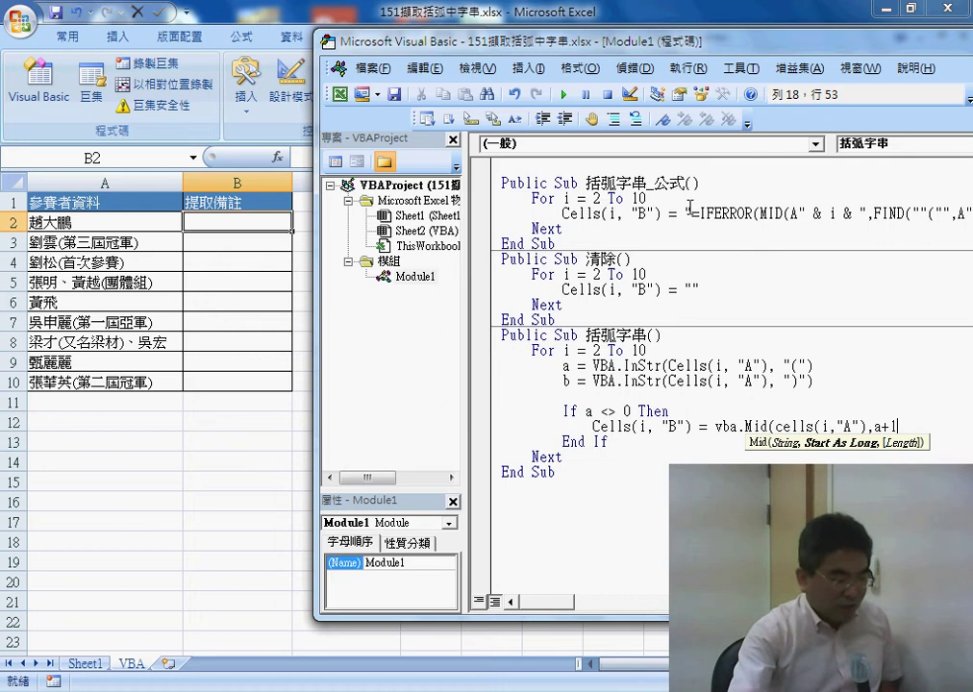
Dismiss the compile error and complete the Mid call with the length b - a - 1
drag(573, 41, 407, 46)
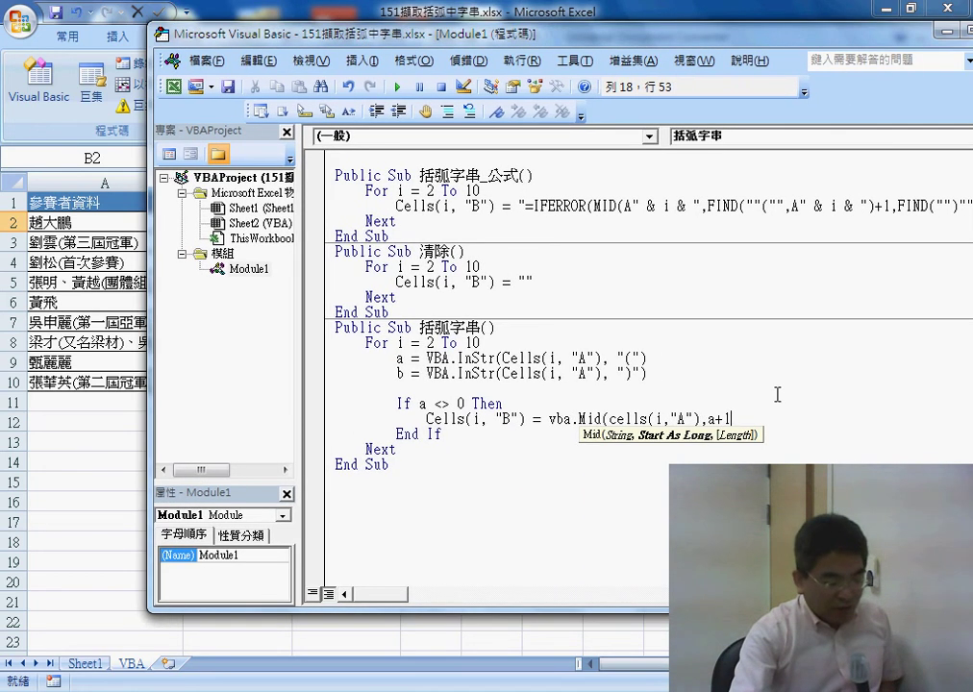
drag(733, 416, 716, 415)
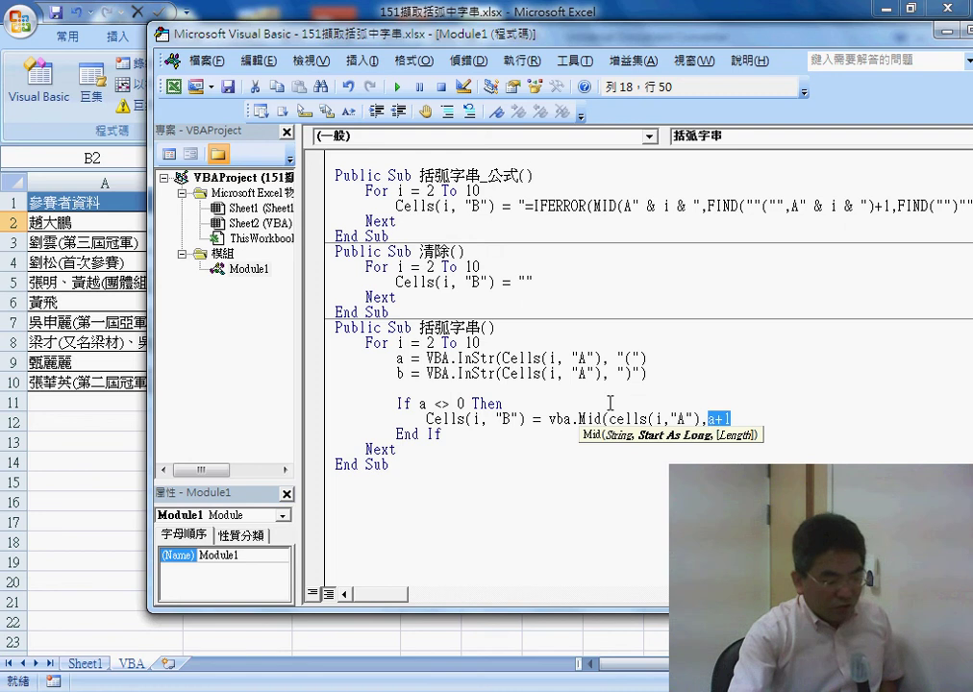
click(399, 360)
click(473, 428)
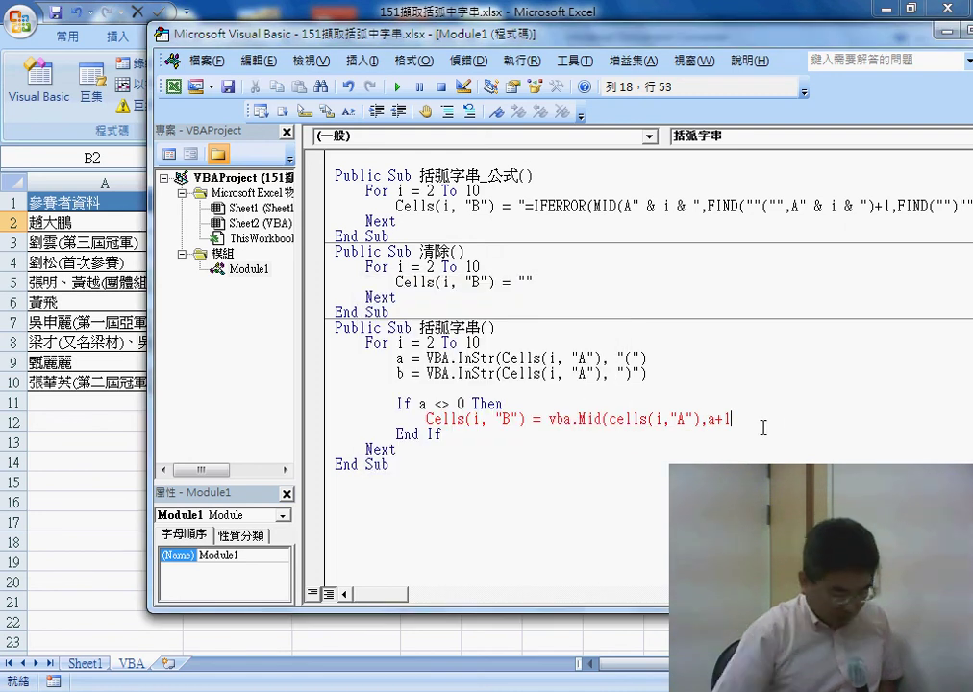
text(,)
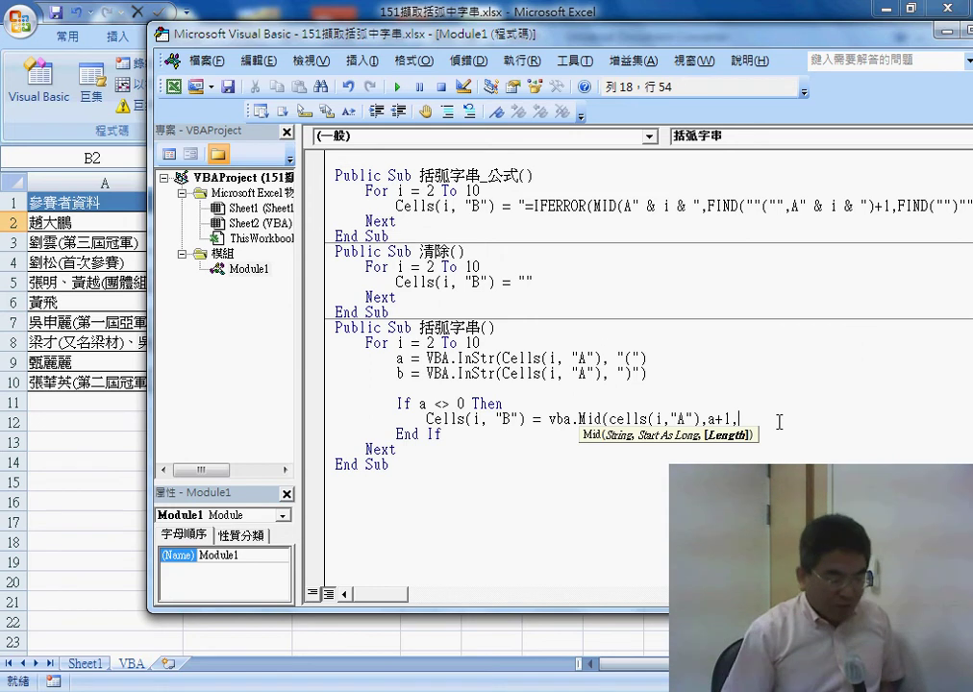
text(b-)
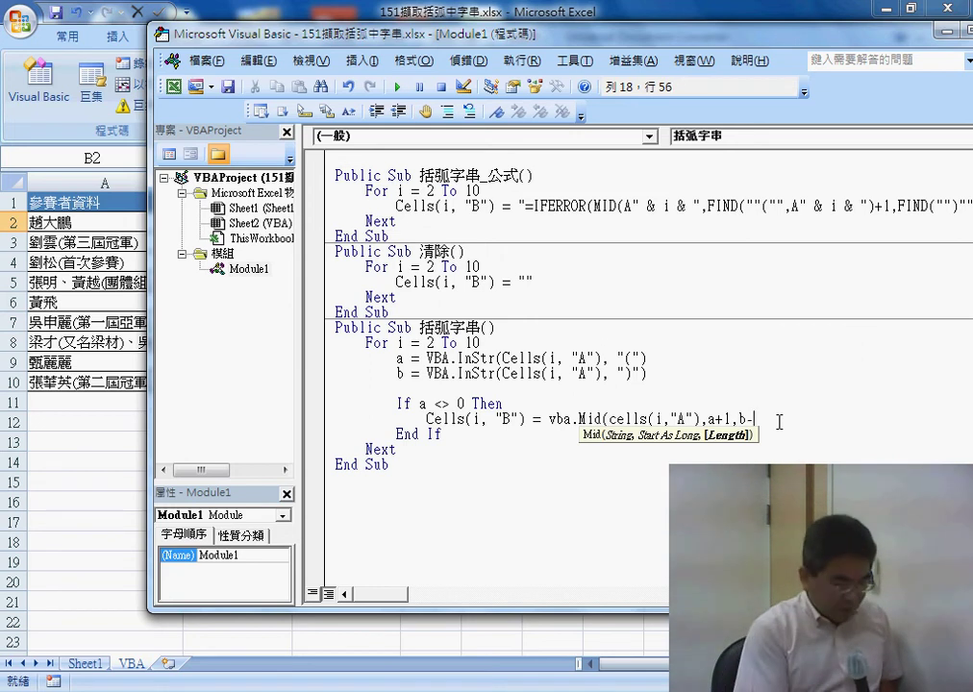
text(a)
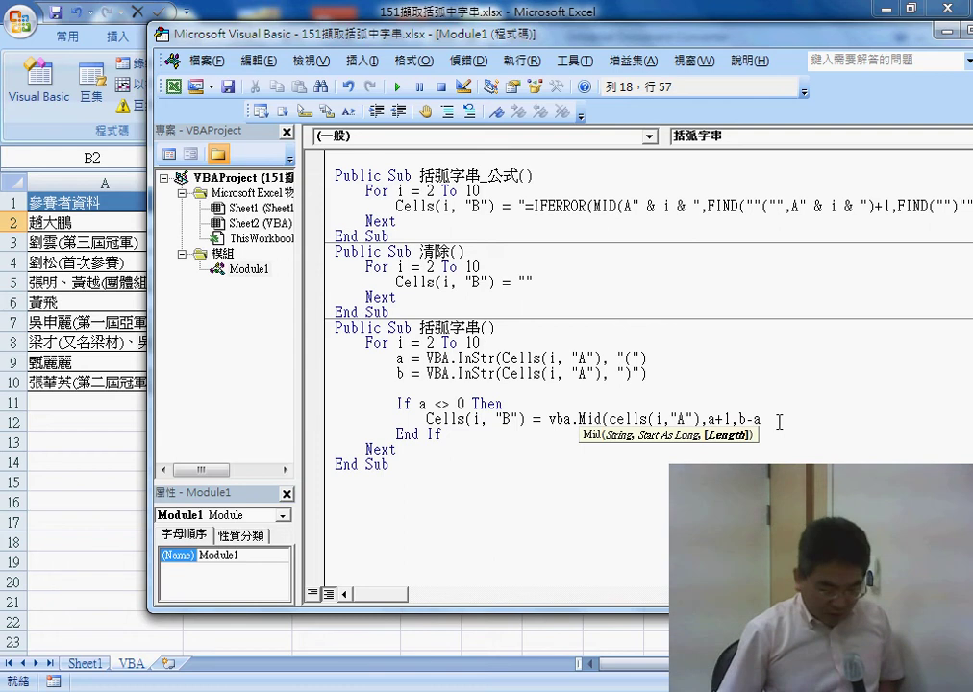
text(-1)
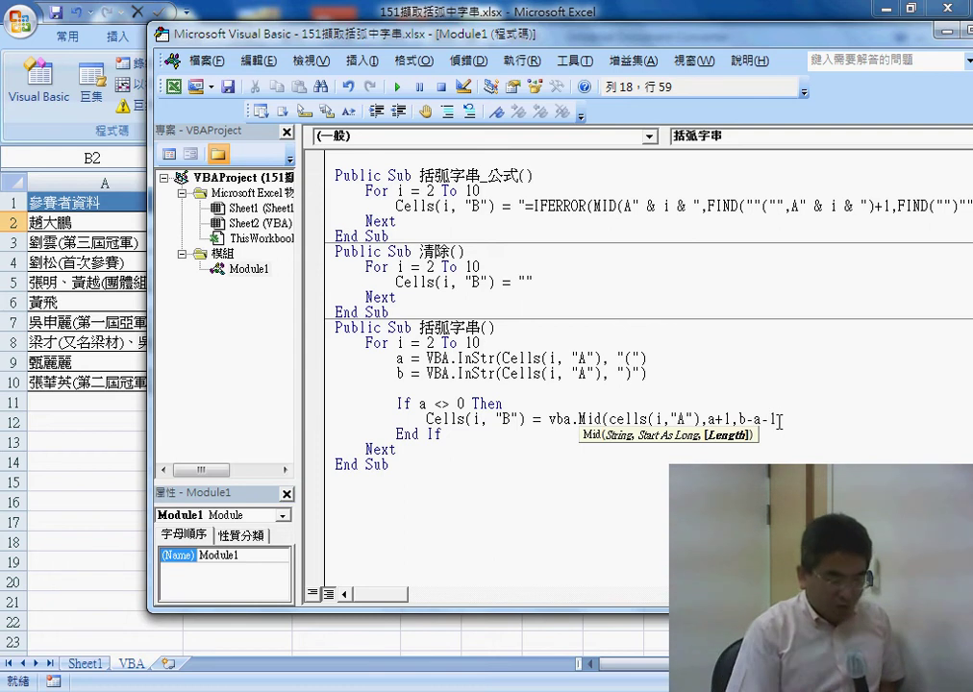
text())
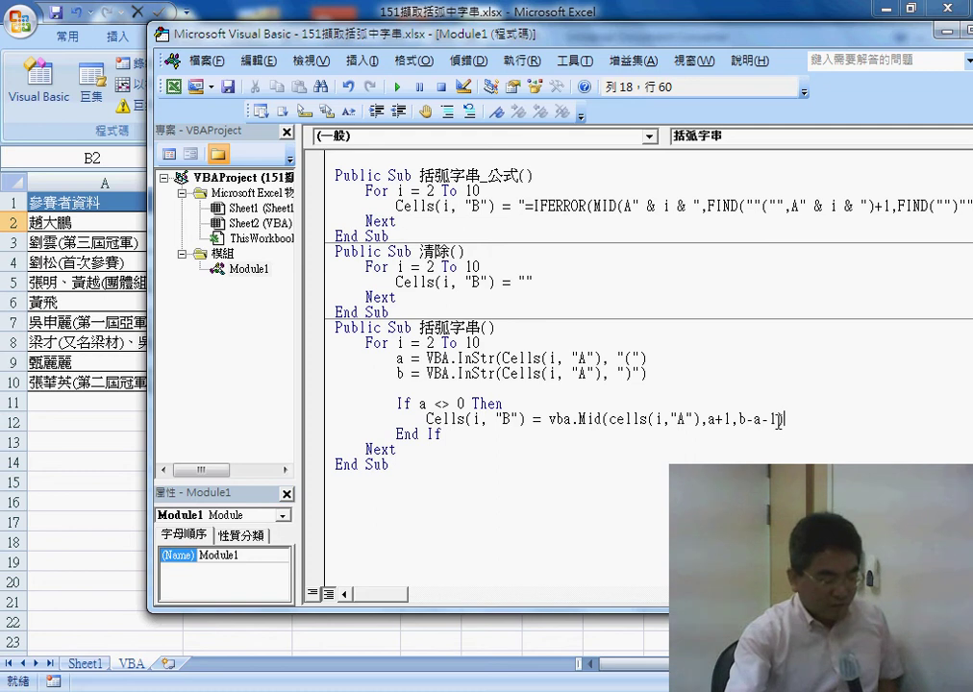
key(ctrl+End)
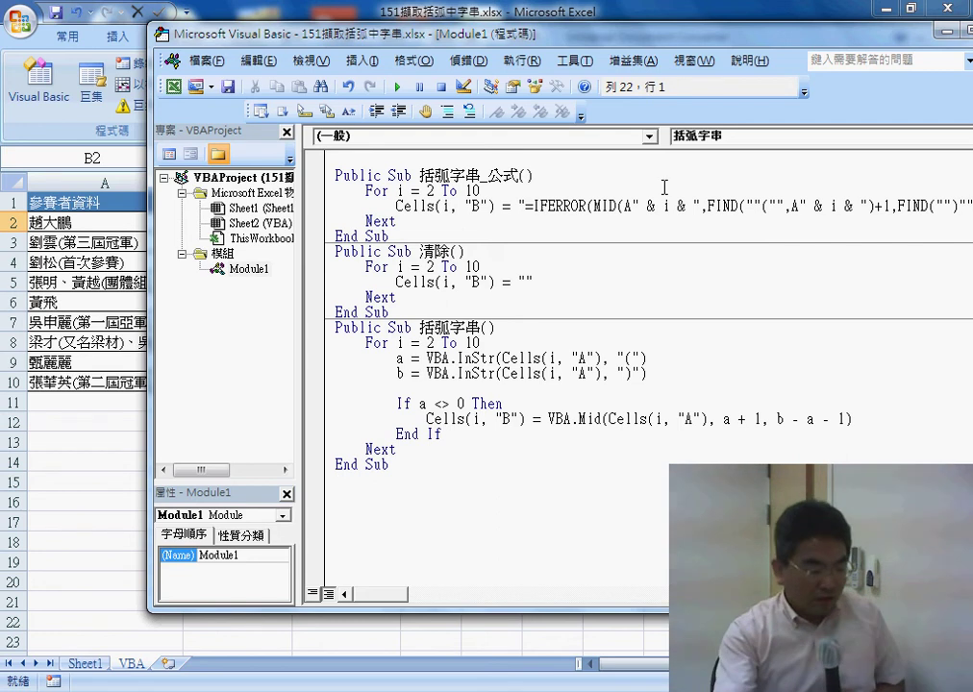
Run 括弧字串 to fill column B, empty it with 清除, then begin F8 stepping through 括弧字串
drag(409, 39, 584, 42)
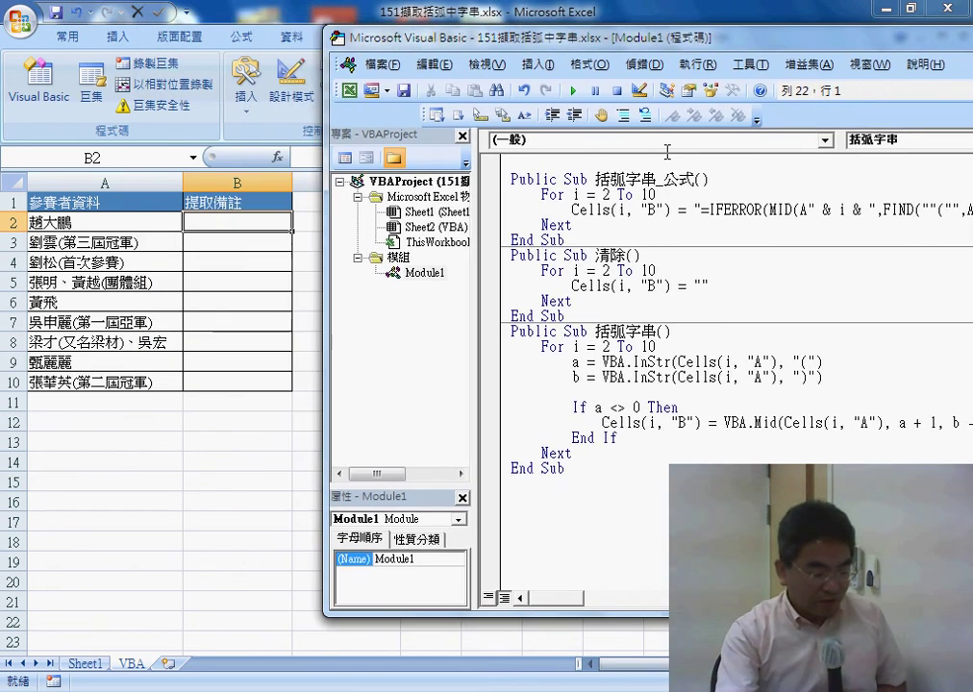
click(570, 91)
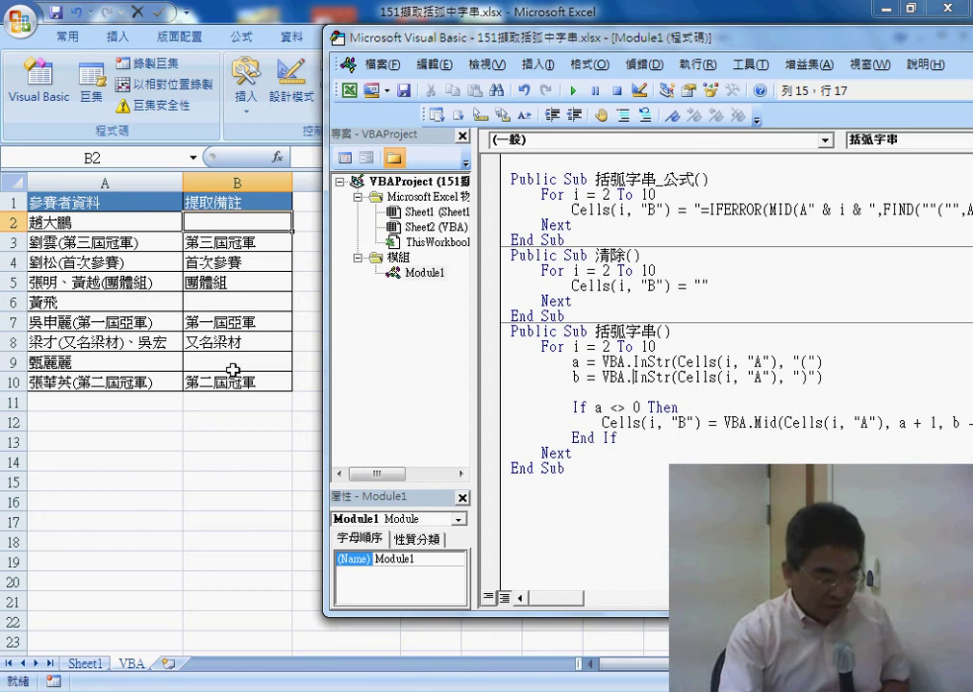
click(580, 283)
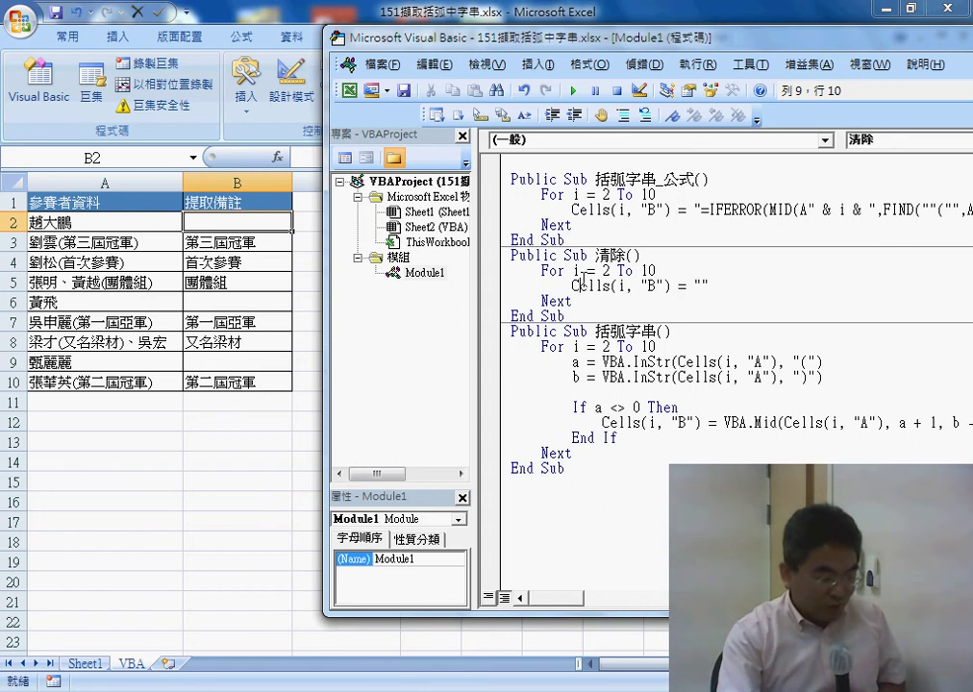
click(576, 96)
click(609, 364)
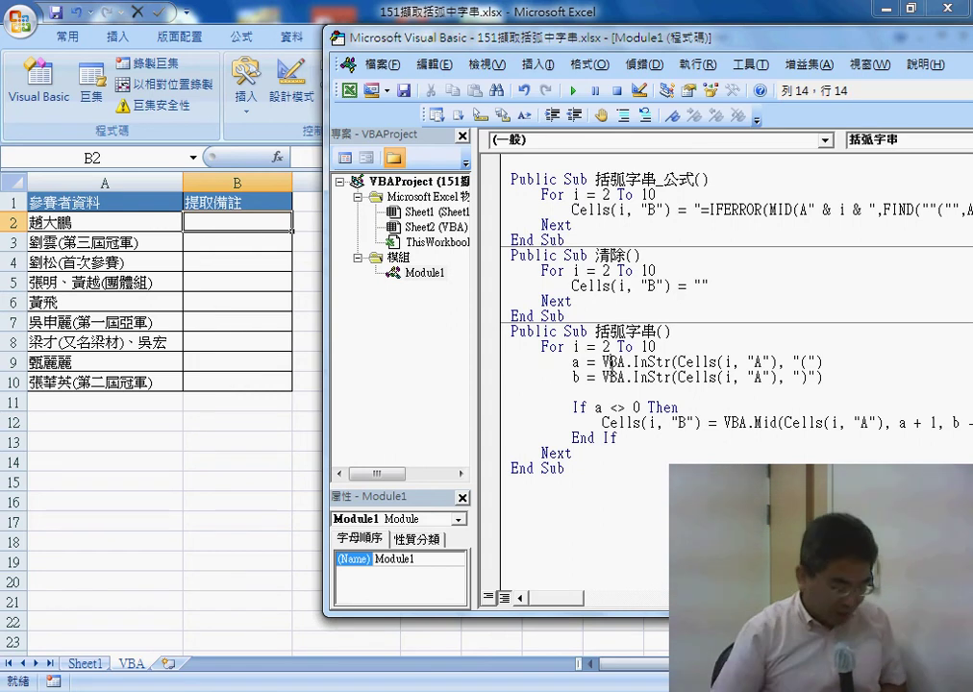
key(F8)
Step through the two InStr lines and the If block for the first data row
key(F8)
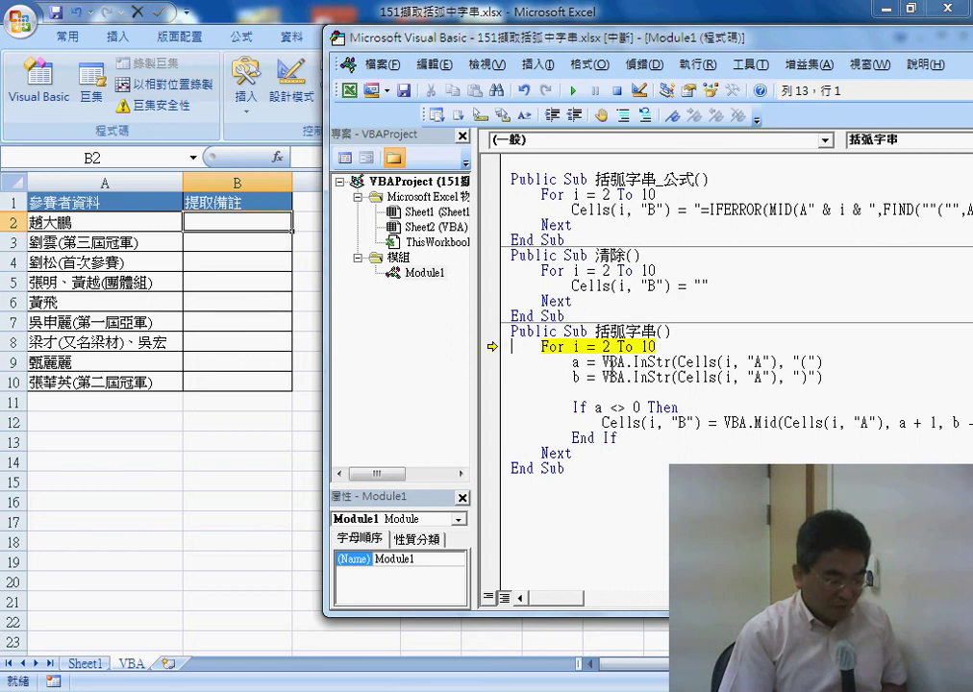
key(F8)
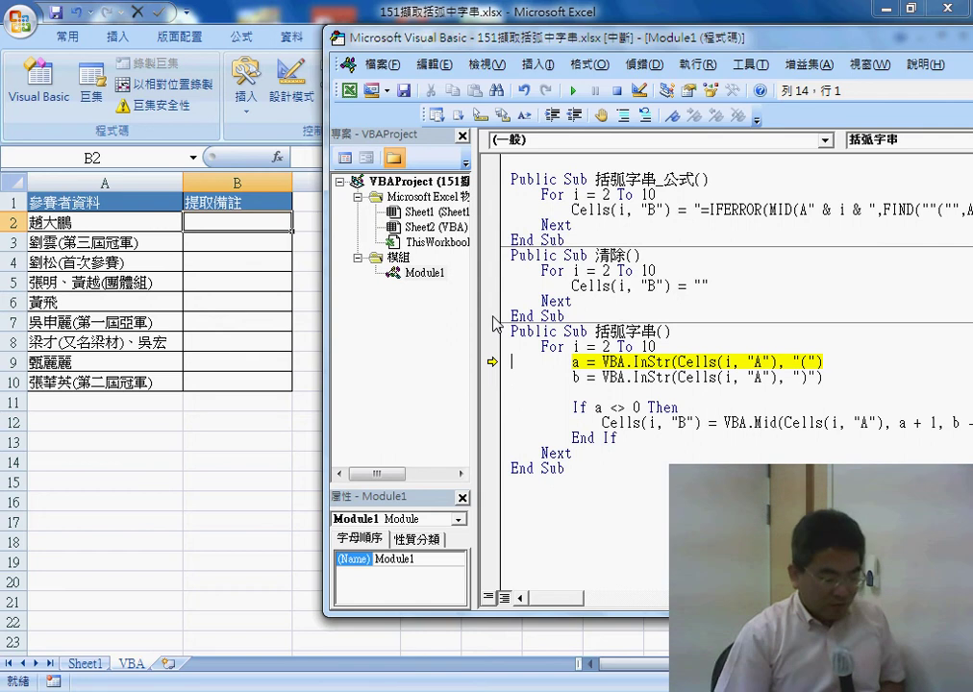
key(F8)
key(F8)
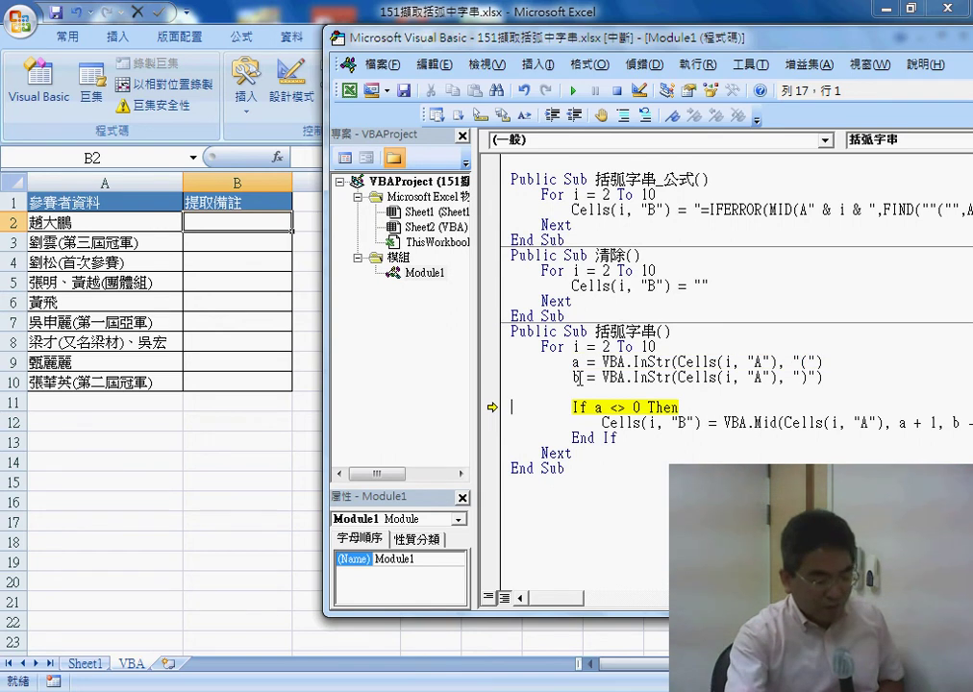
double_click(574, 361)
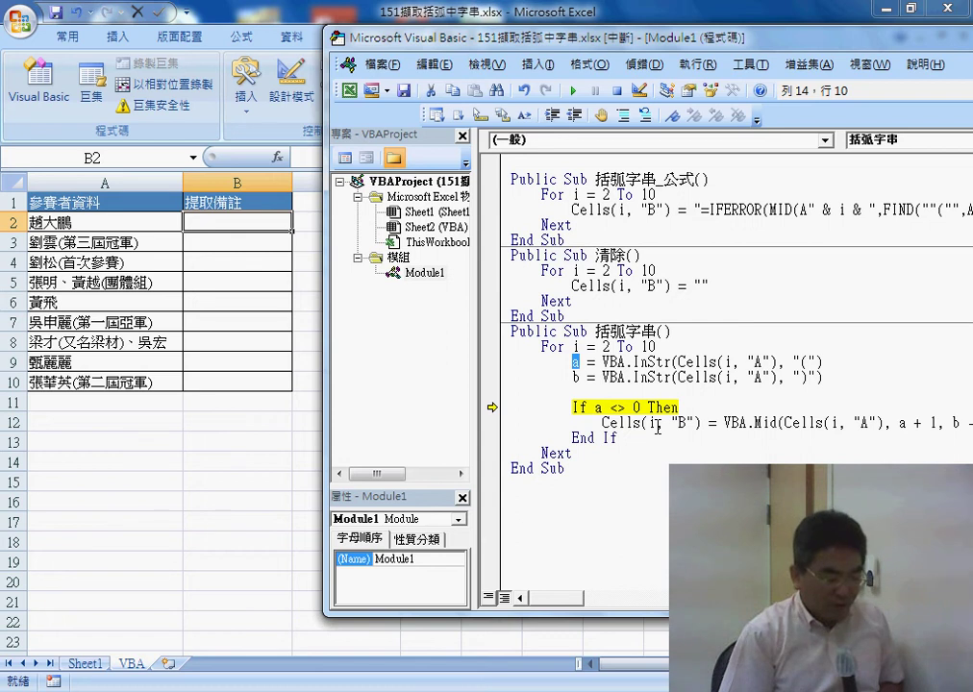
key(F8)
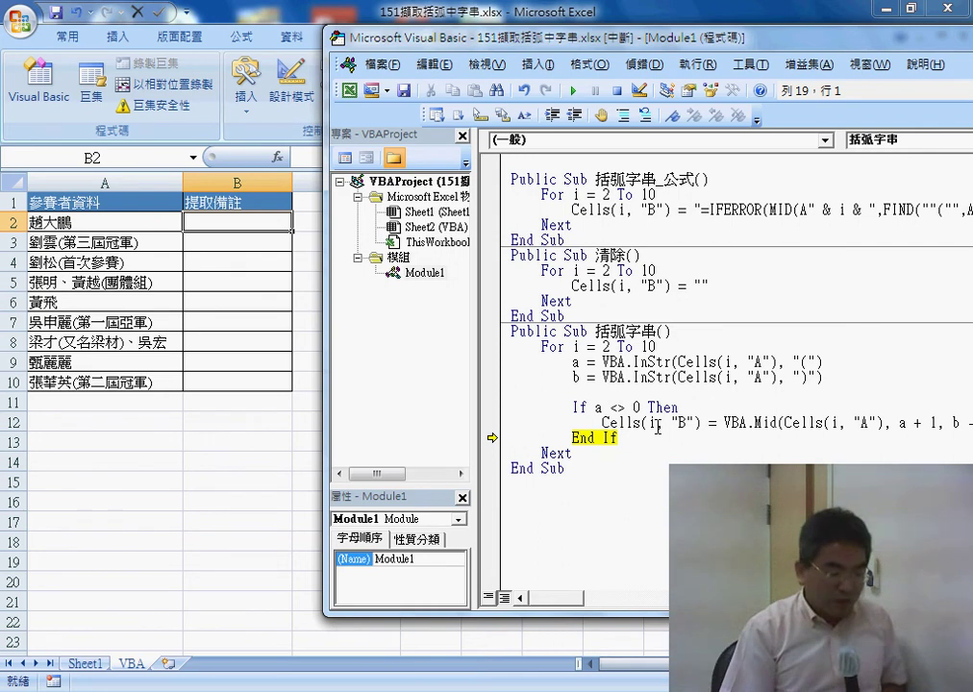
key(F8)
key(F8)
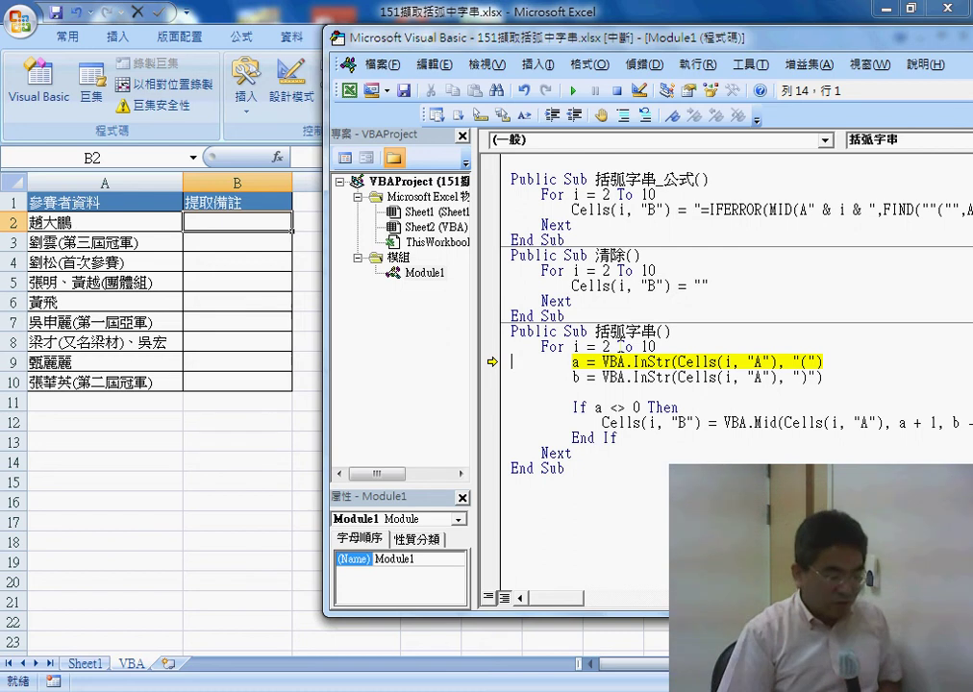
Step through the next row until its bracketed text lands in B3, then continue to the end
key(F8)
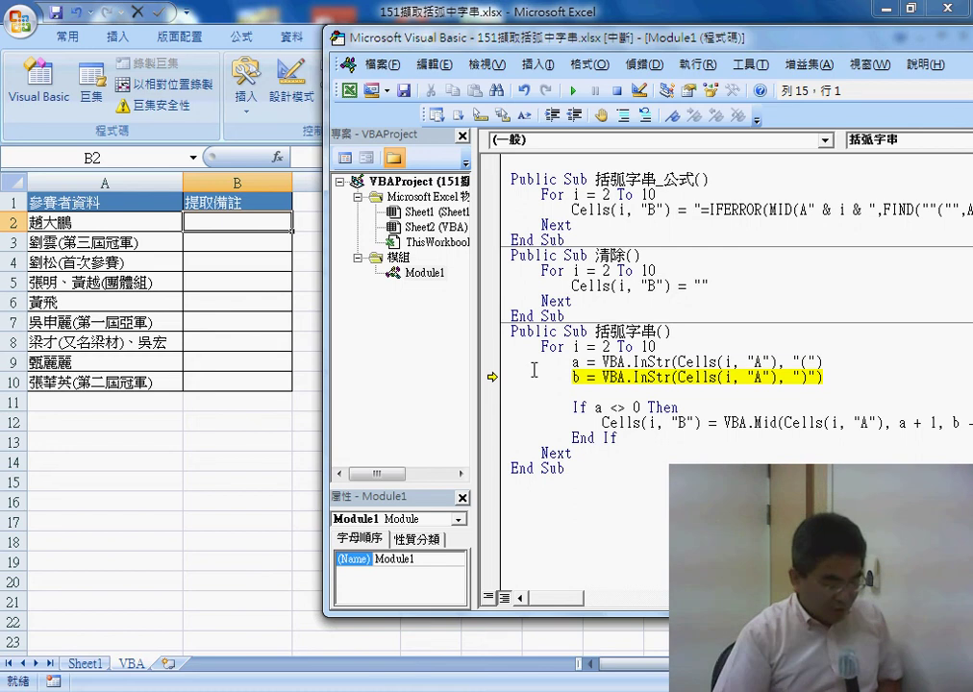
key(F8)
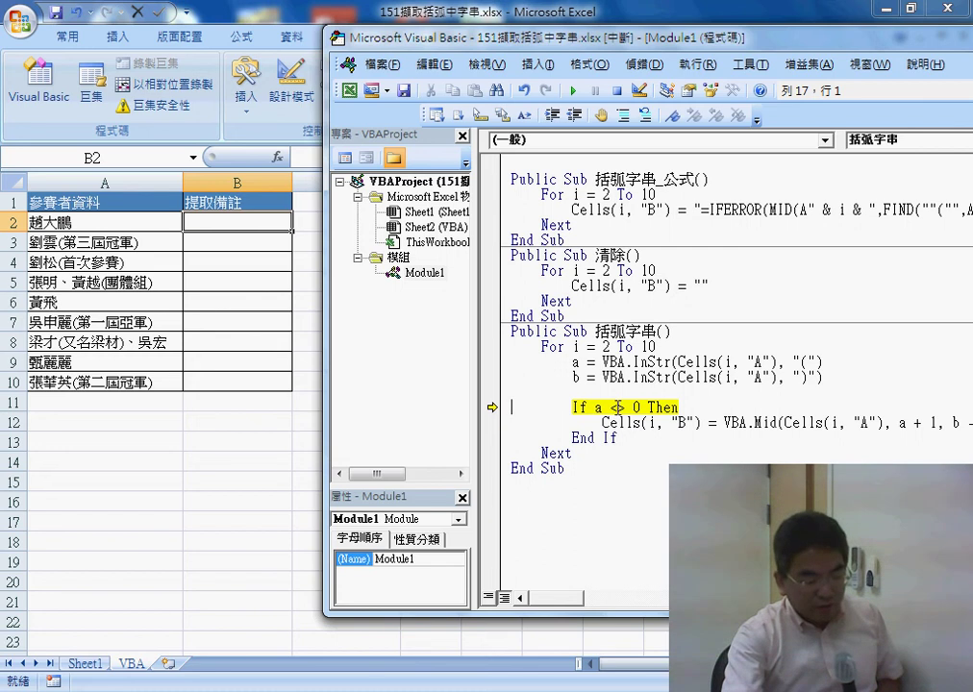
click(616, 407)
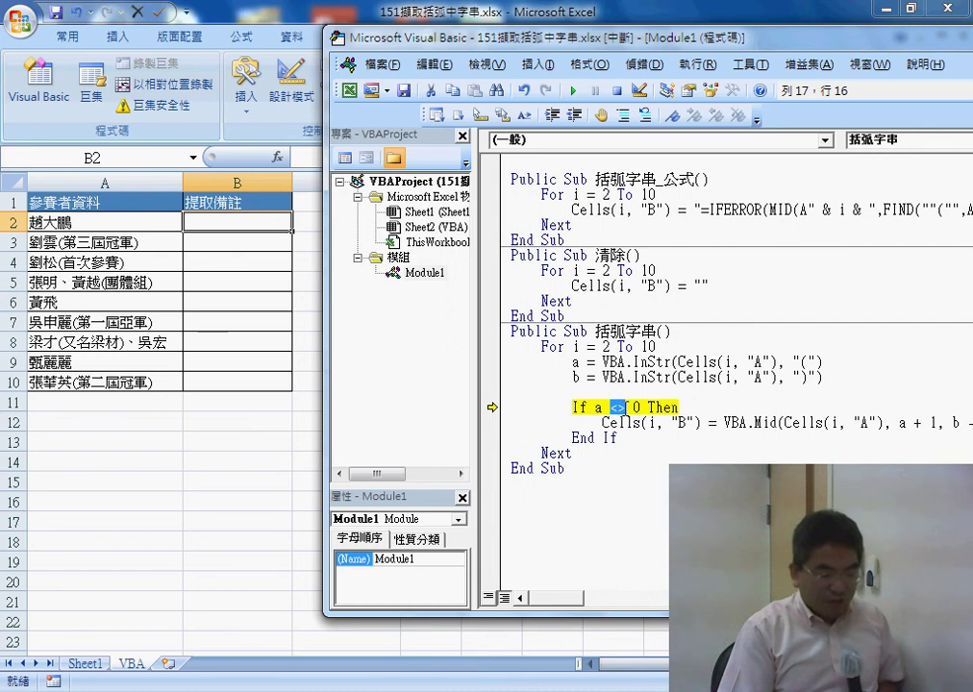
key(F8)
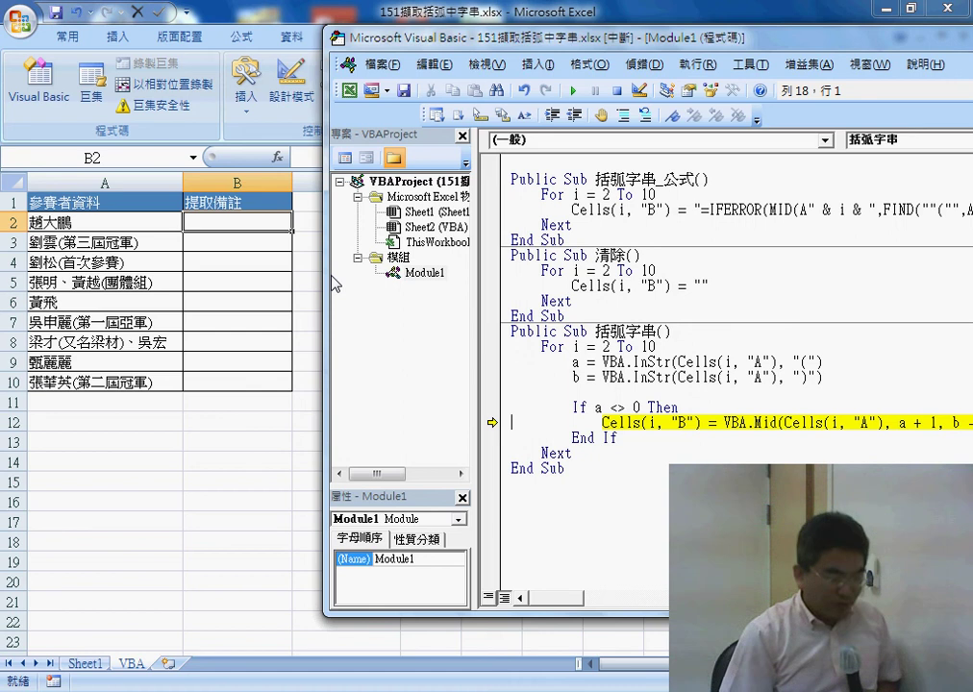
key(F8)
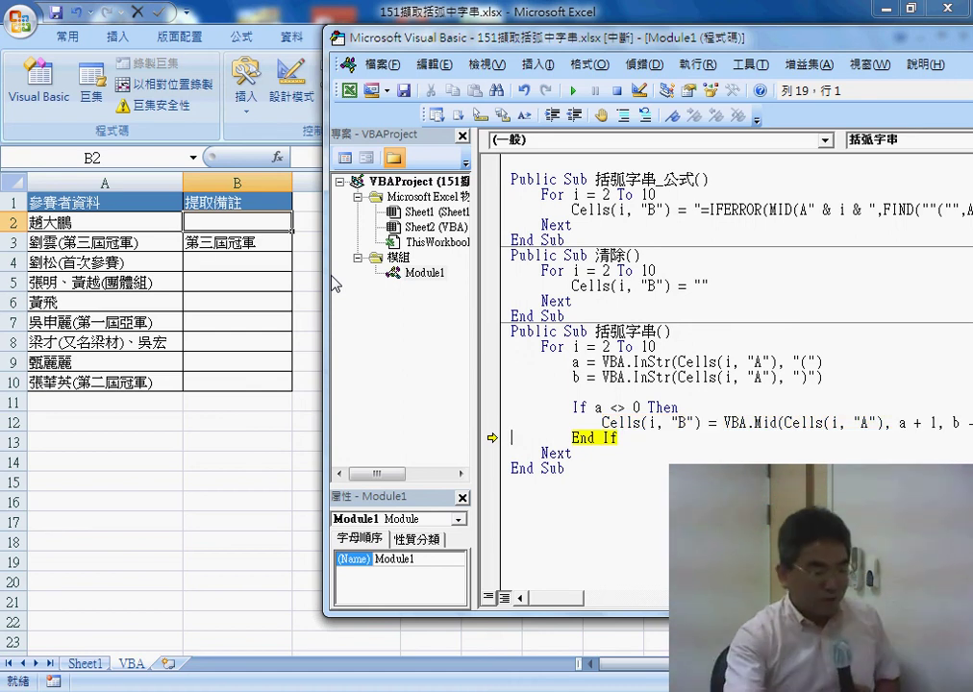
click(574, 94)
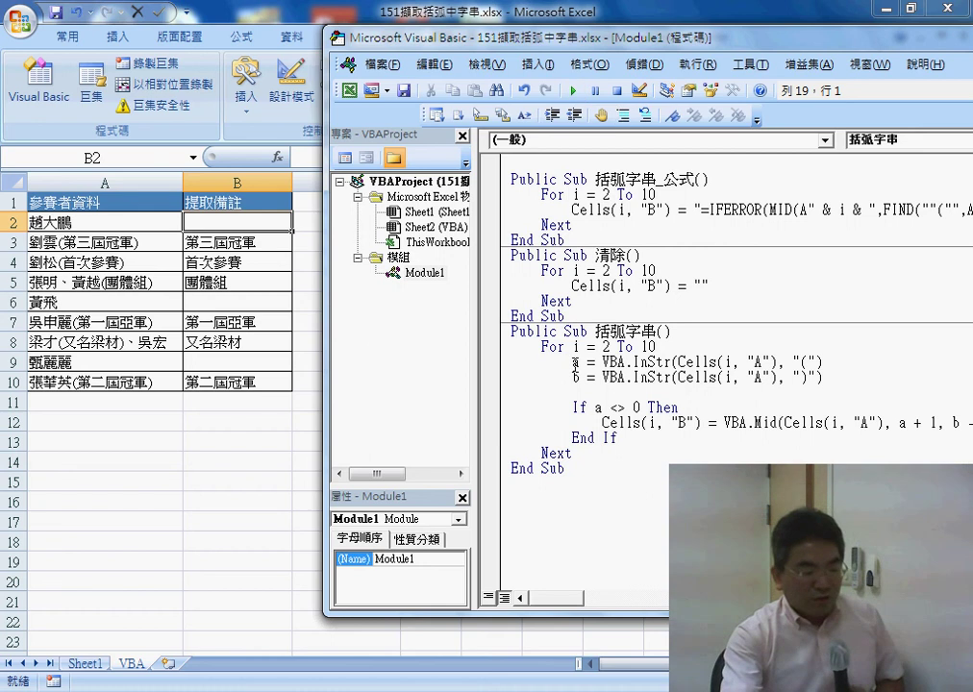
drag(574, 361, 550, 363)
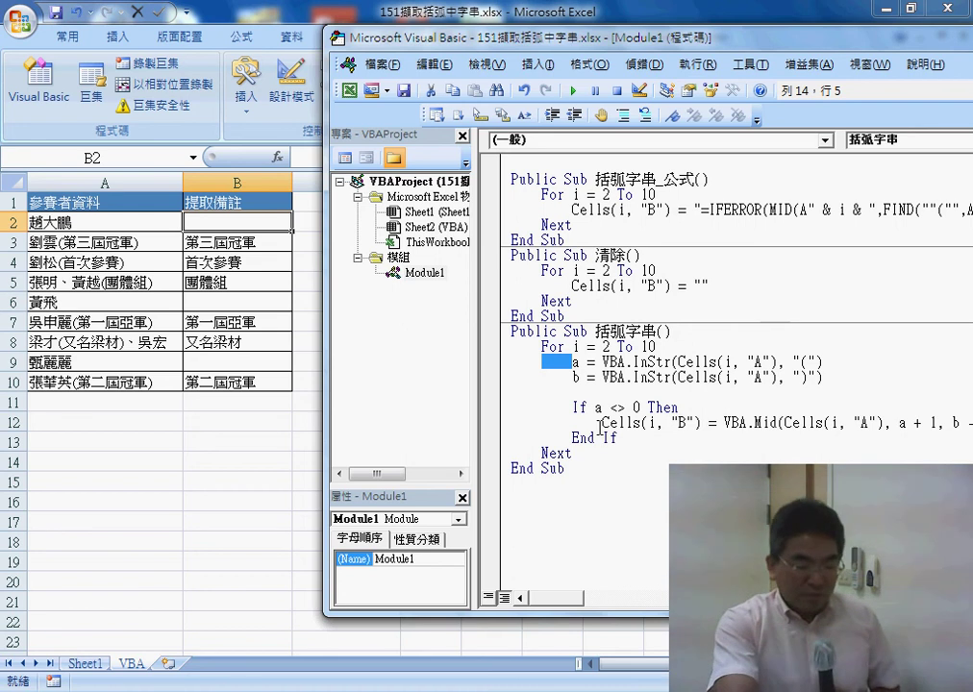
drag(599, 423, 580, 423)
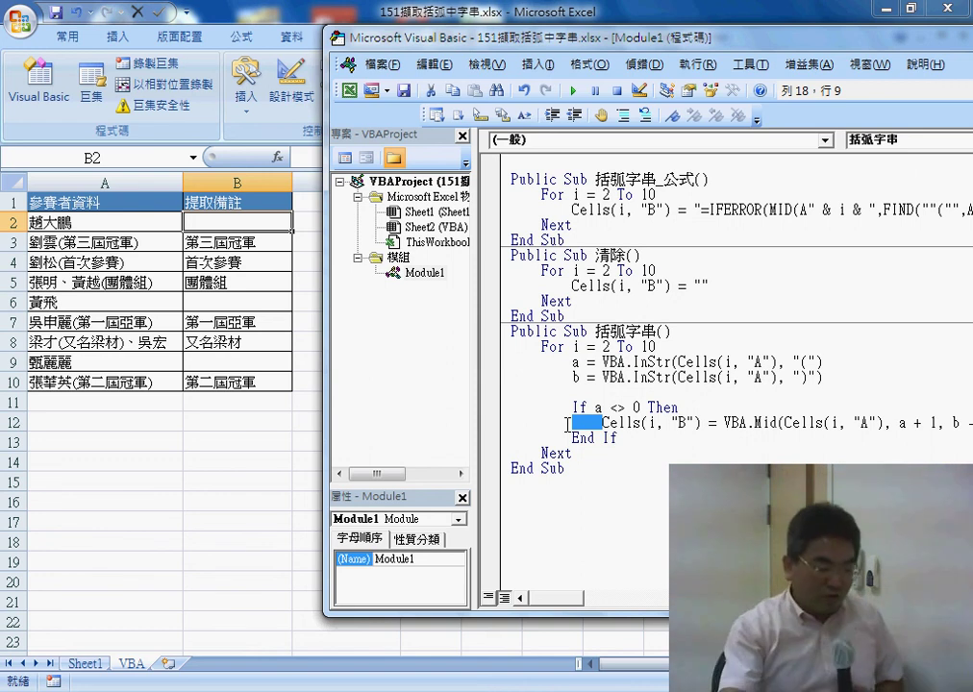
click(550, 348)
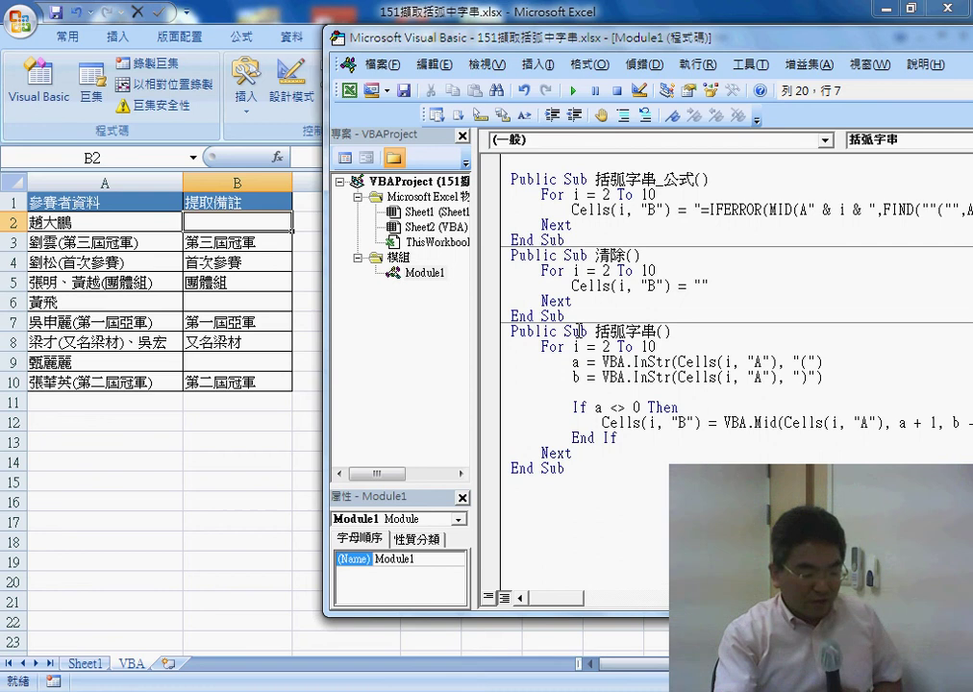
click(577, 407)
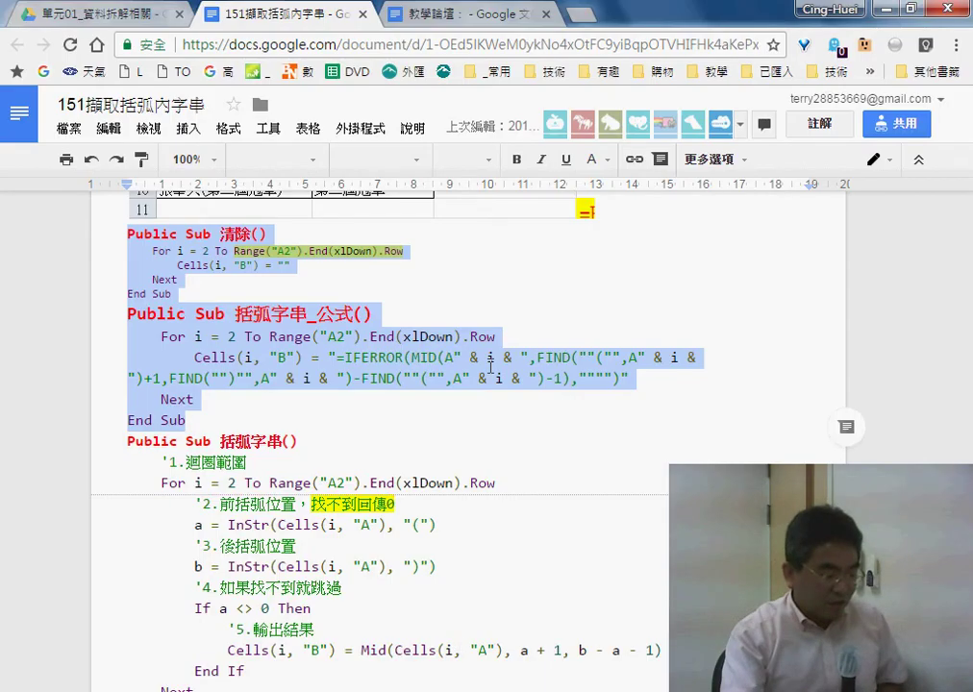
Select the commented 括弧字串 sub in the 151擷取括弧內字串 notes and bring the VBA editor back
scroll(490, 366, down, 2)
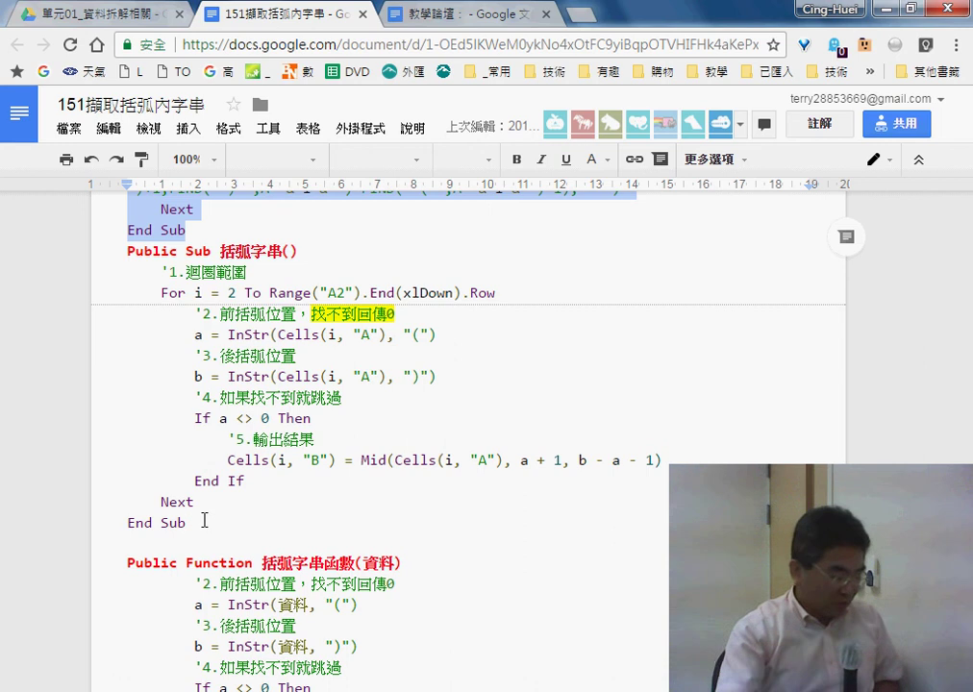
drag(201, 519, 94, 246)
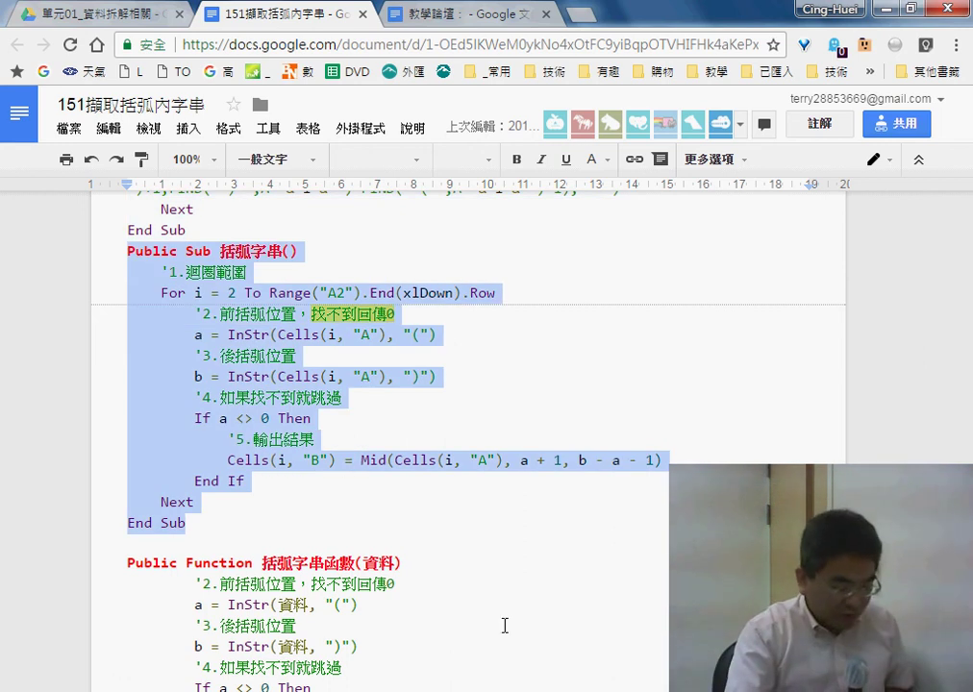
click(539, 688)
click(558, 634)
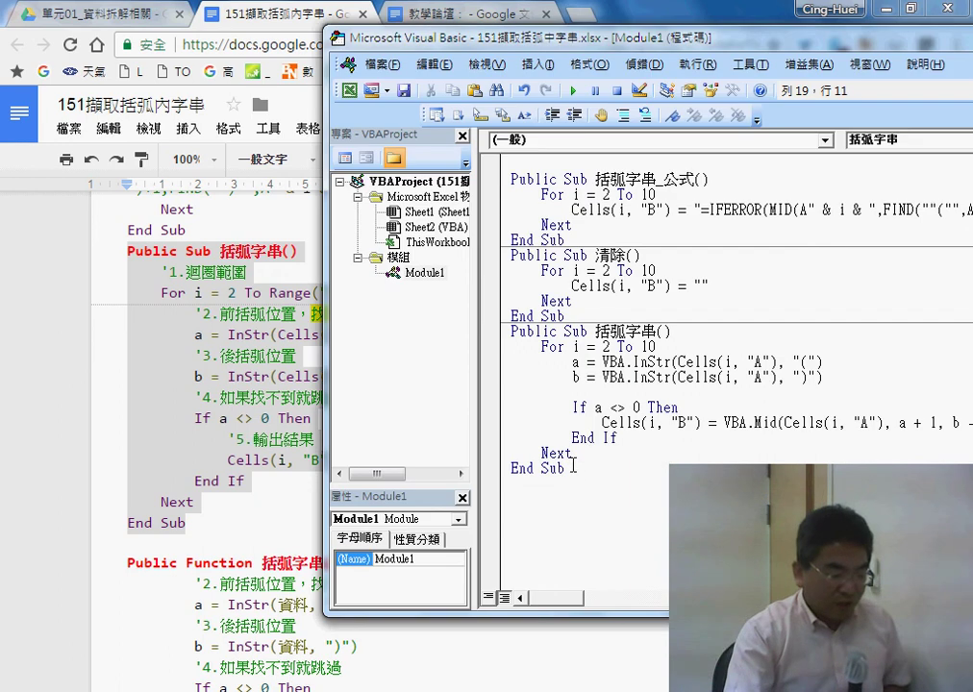
Paste the commented 括弧字串 sub over the old one, widen the code area, and return to the notes
mouse_move(567, 468)
mouse_down()
mouse_move(547, 452)
mouse_move(510, 332)
mouse_up()
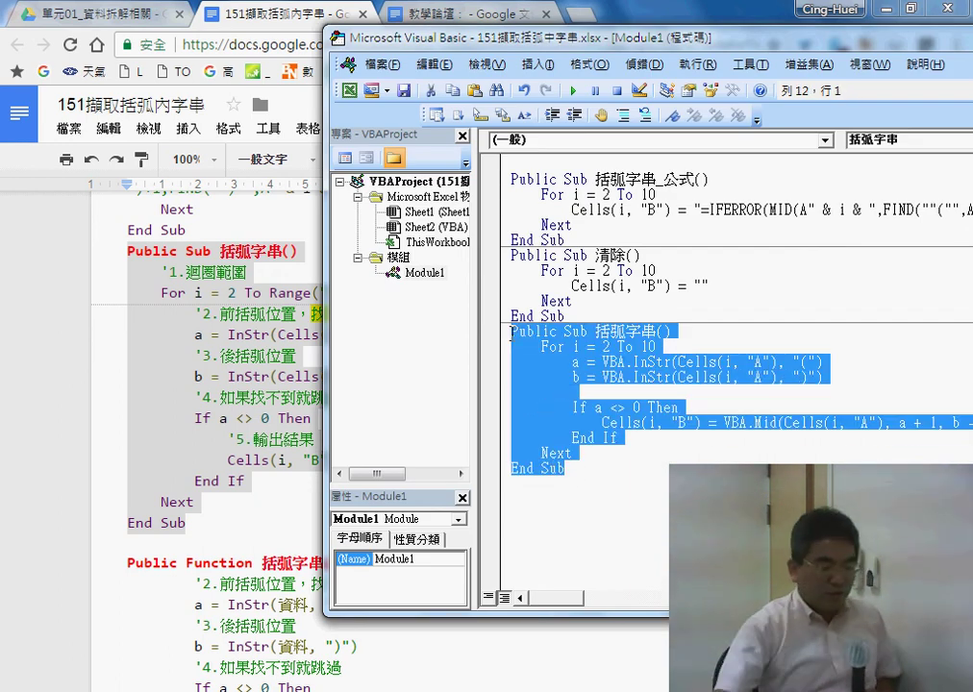
key(ctrl+v)
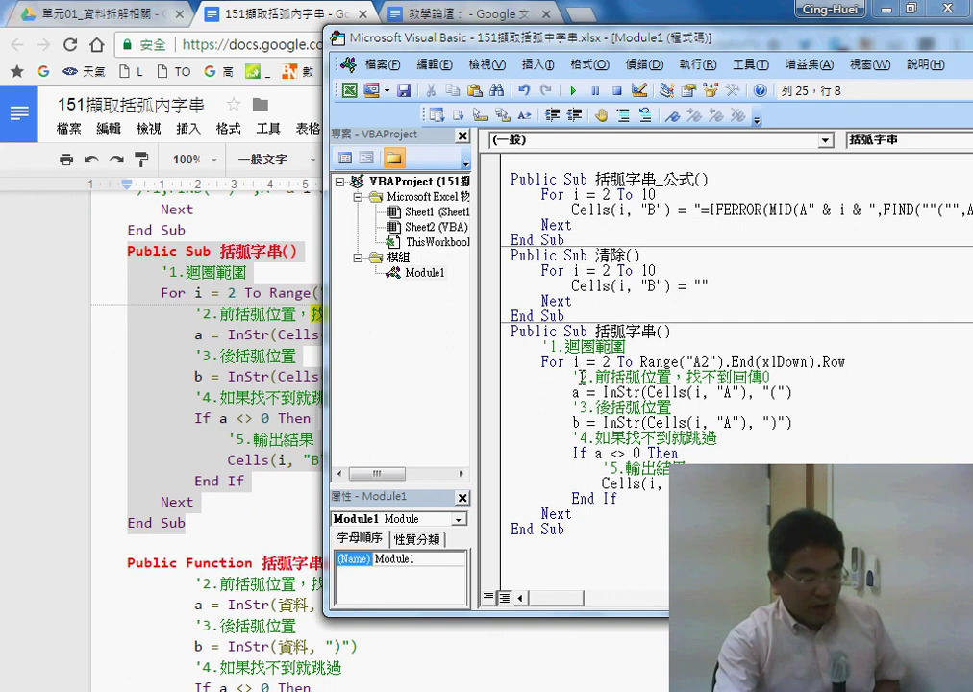
drag(543, 346, 624, 346)
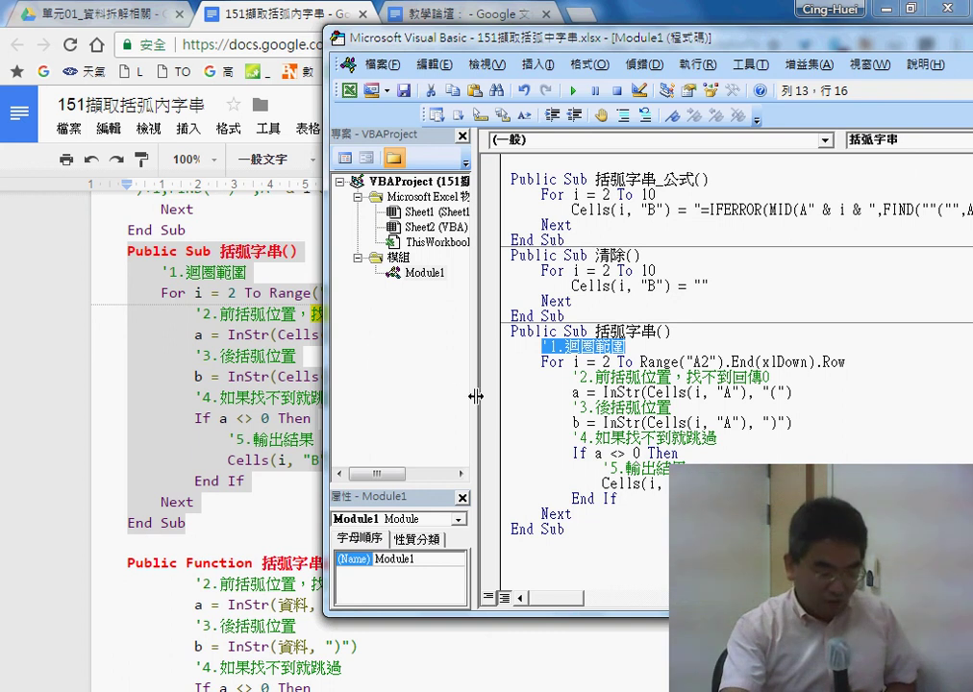
drag(475, 396, 425, 404)
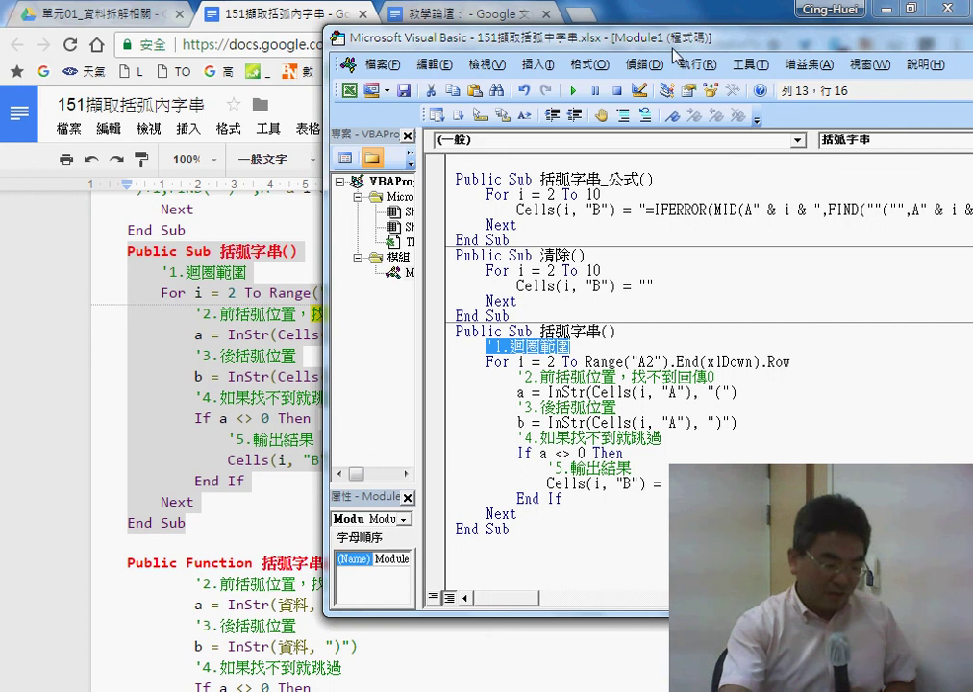
drag(567, 38, 415, 39)
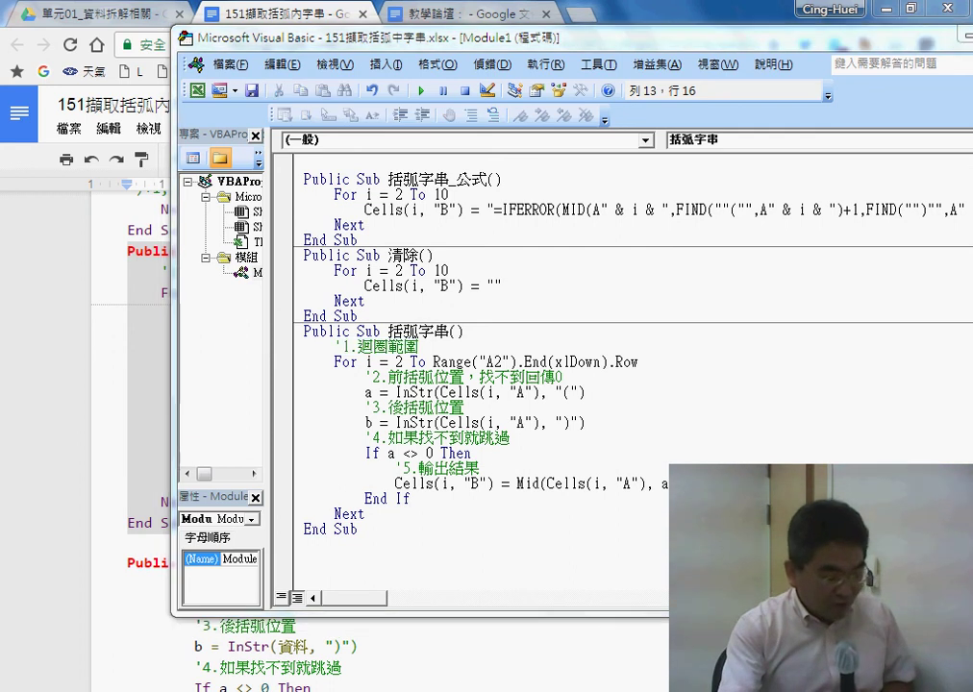
key(alt+Tab)
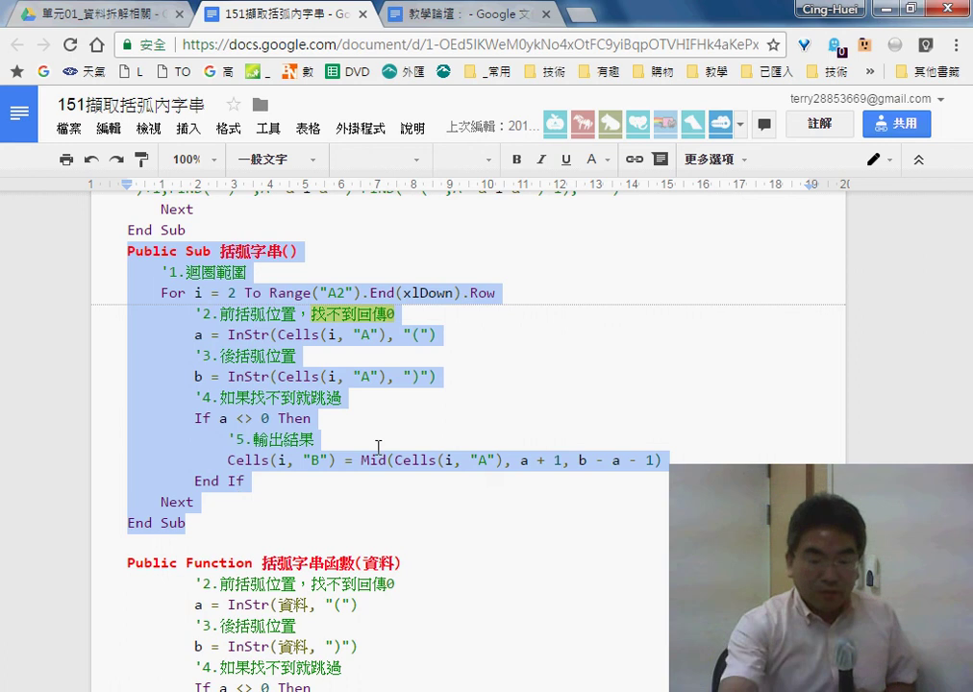